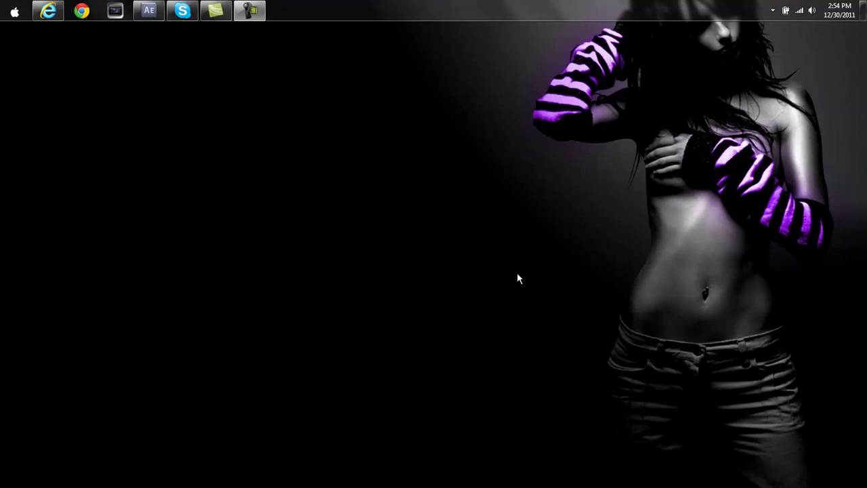
Step: Switch to After Effects and play a RAM preview of Comp 1, stopping it after viewing the finished slow-motion clip
click(149, 10)
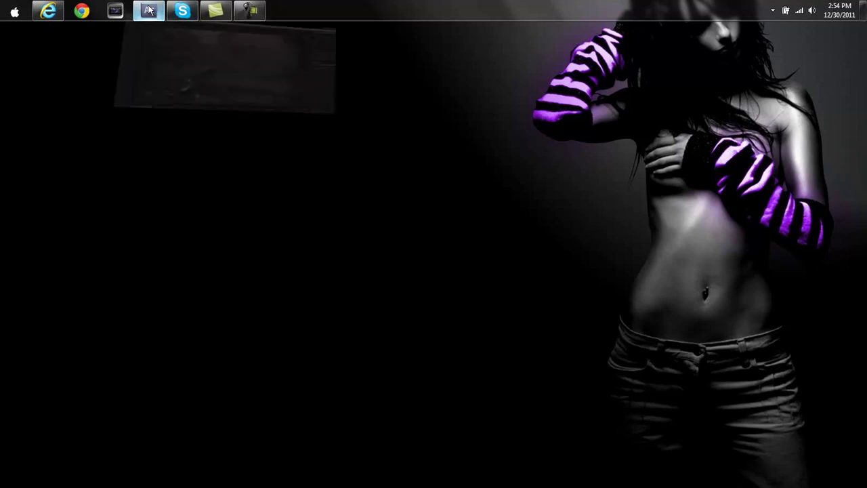
click(859, 155)
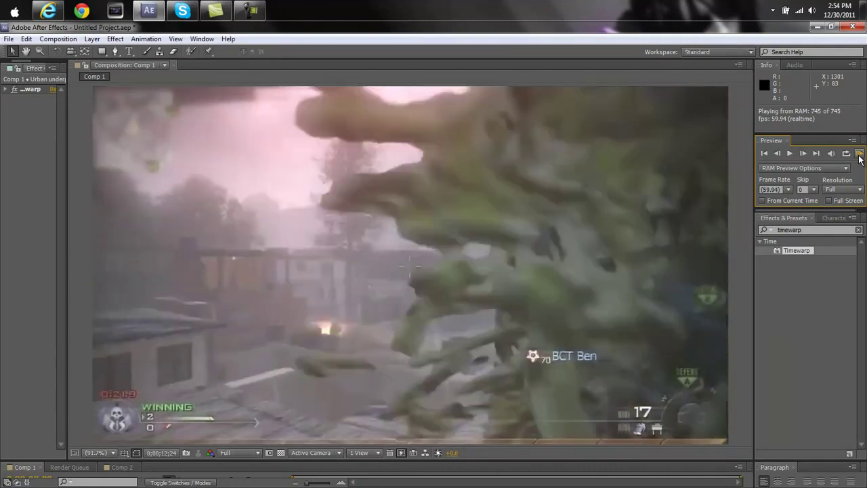
click(458, 281)
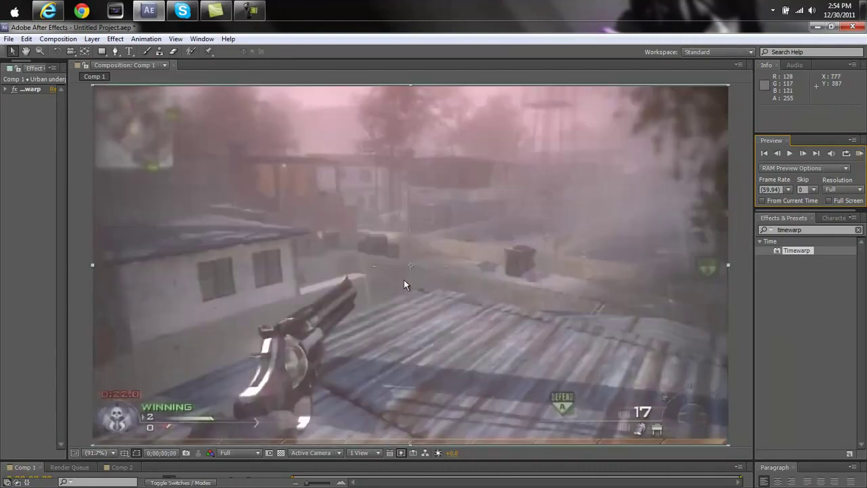
Step: Enlarge the timeline and Effect Controls areas and set the composition viewer's magnification to 50%
scroll(374, 277, down, 8)
scroll(375, 278, up, 9)
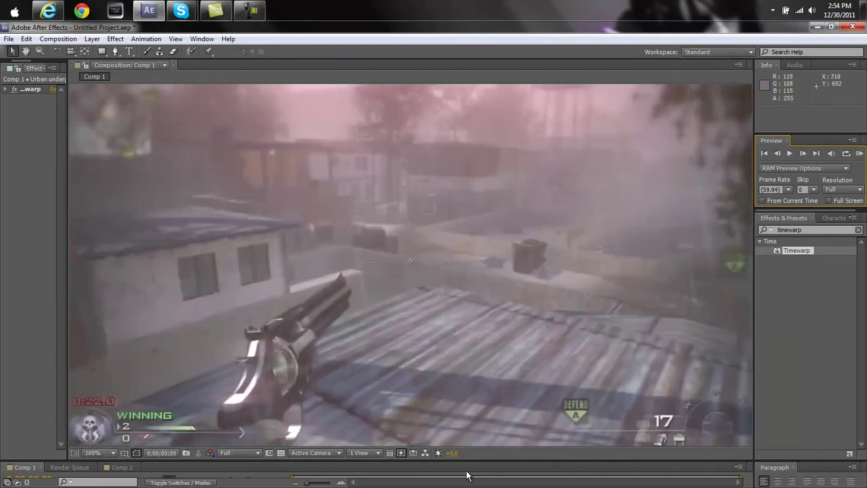
drag(464, 459, 466, 342)
drag(68, 170, 123, 174)
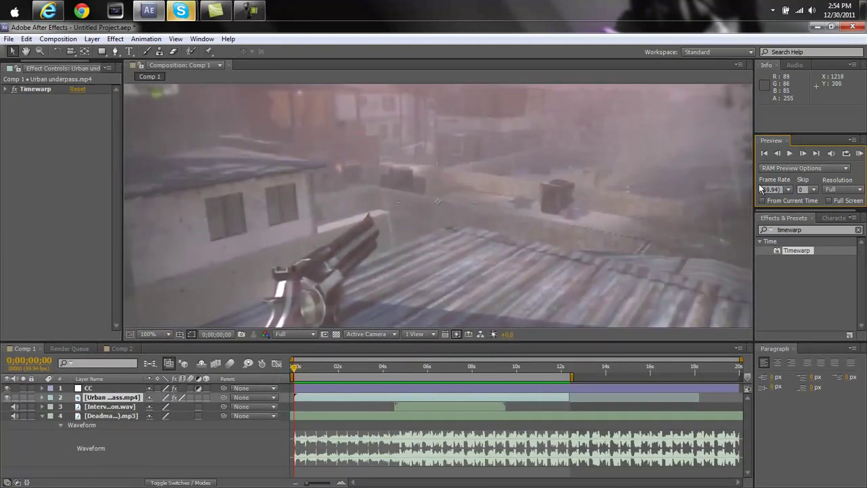
drag(542, 342, 532, 384)
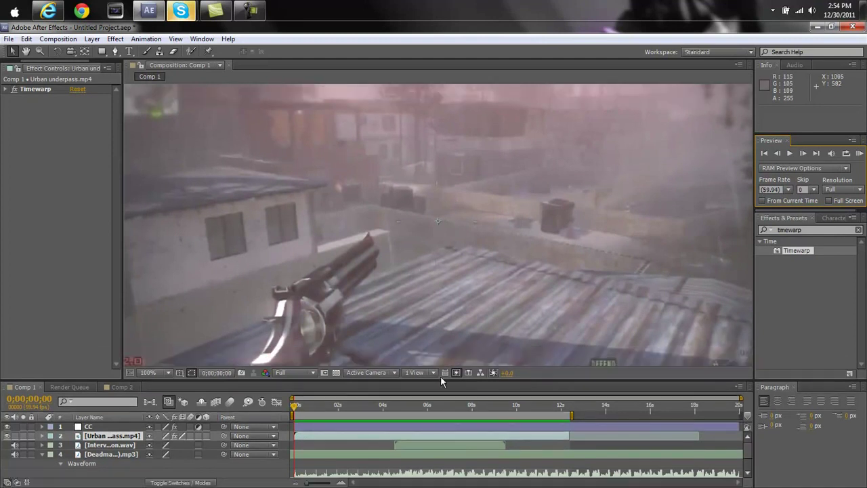
click(162, 372)
click(166, 277)
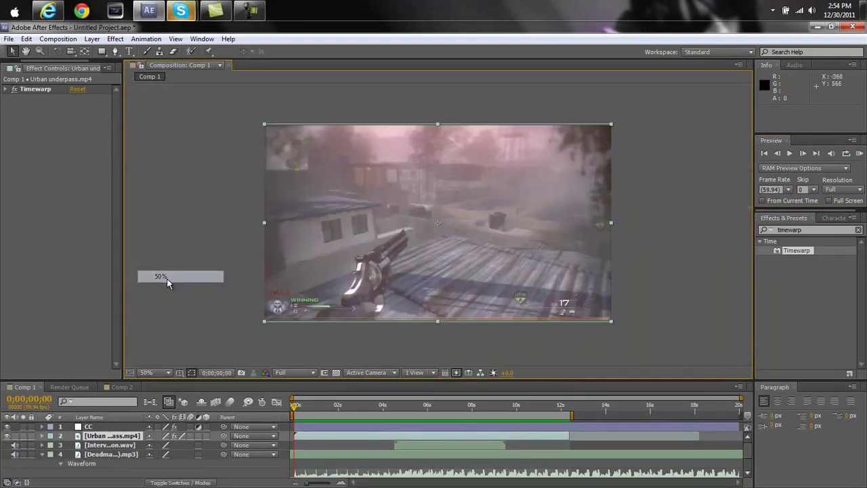
Step: Show the project's footage list and adjust the widths of the areas on both sides of the composition viewer
drag(125, 295, 215, 296)
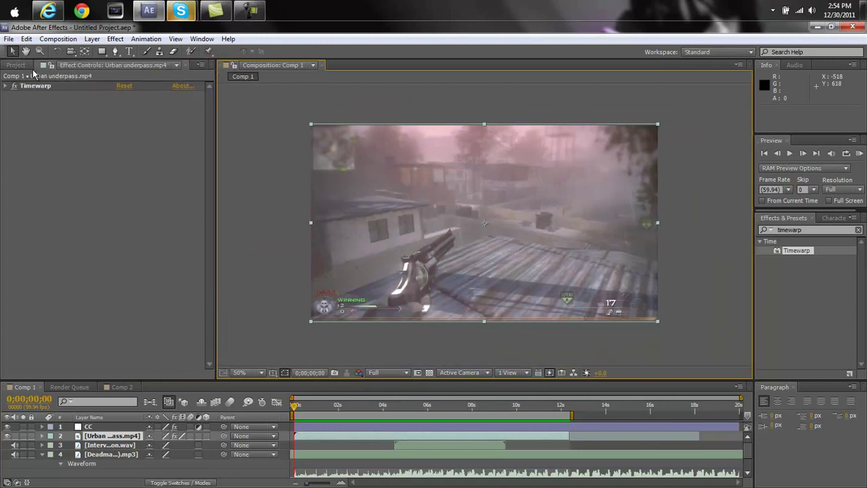
click(16, 65)
drag(215, 227, 175, 231)
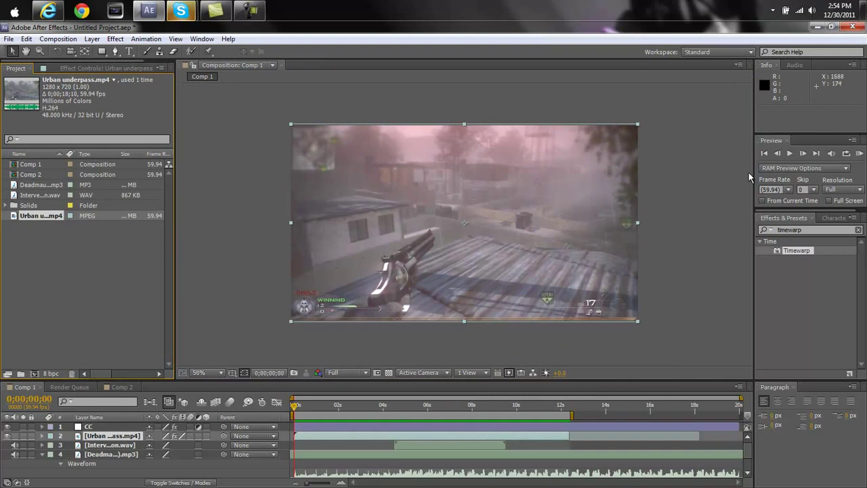
drag(753, 177, 732, 178)
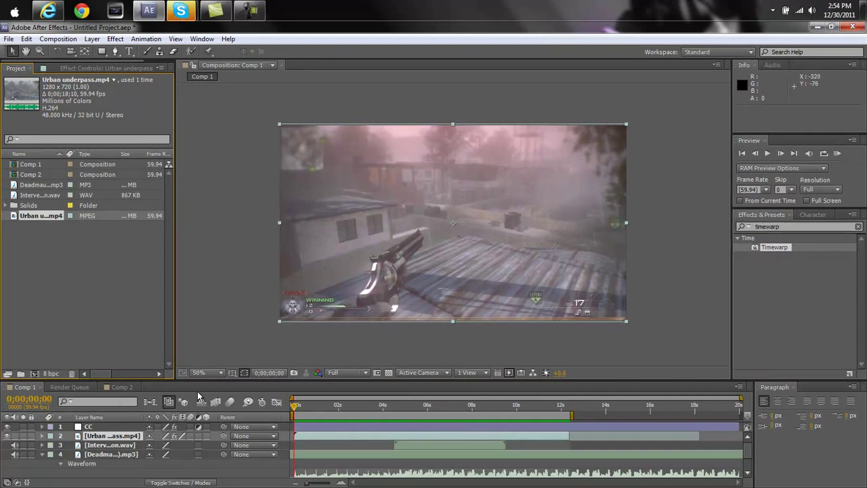
Step: Open Comp 2 and add the Urban underpass.mp4 footage to it as a layer
click(121, 387)
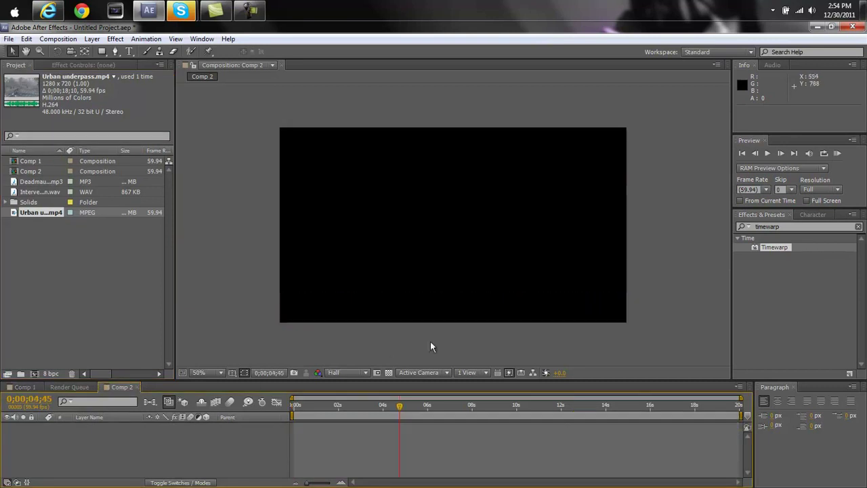
double_click(37, 212)
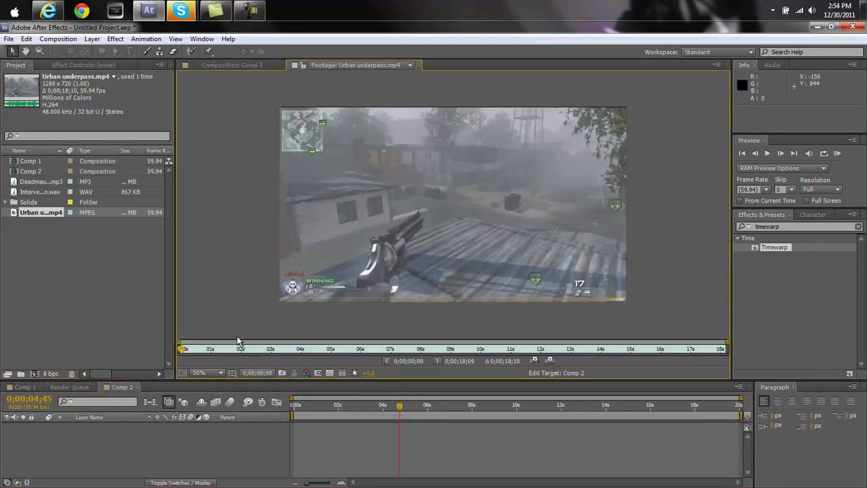
drag(41, 213, 115, 469)
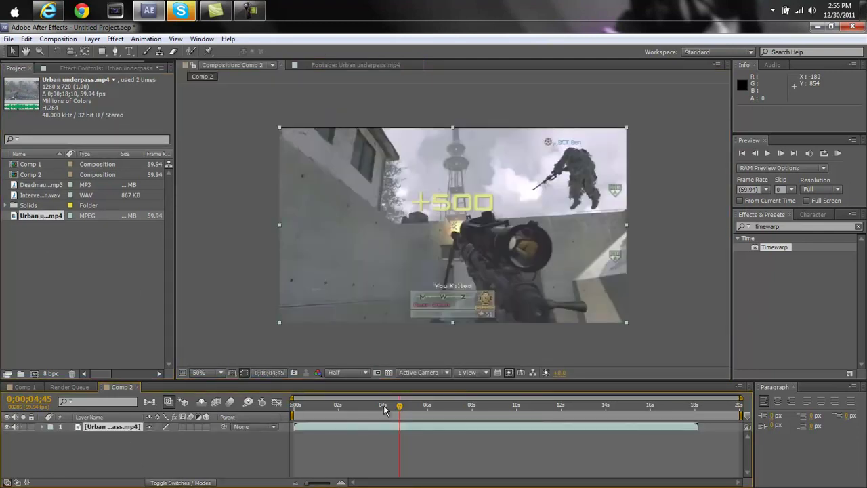
Step: Play the gameplay clip in Comp 2 from the beginning and return to the first frame
drag(400, 408, 280, 404)
key(space)
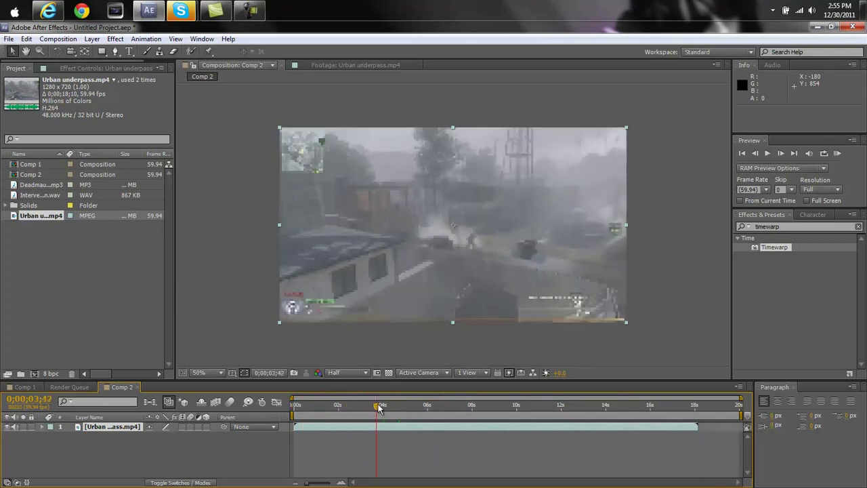
key(space)
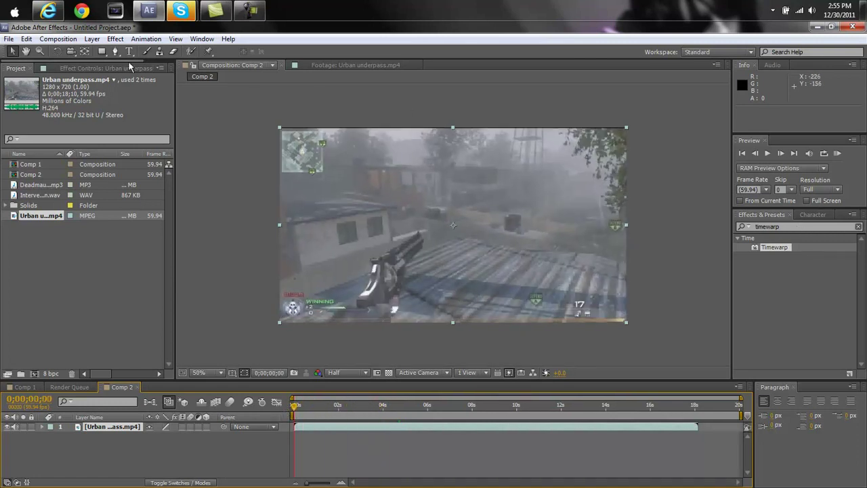
Step: Apply the Timewarp effect to the Urban underpass.mp4 layer and keyframe its Speed at 100 on the first frame
click(82, 67)
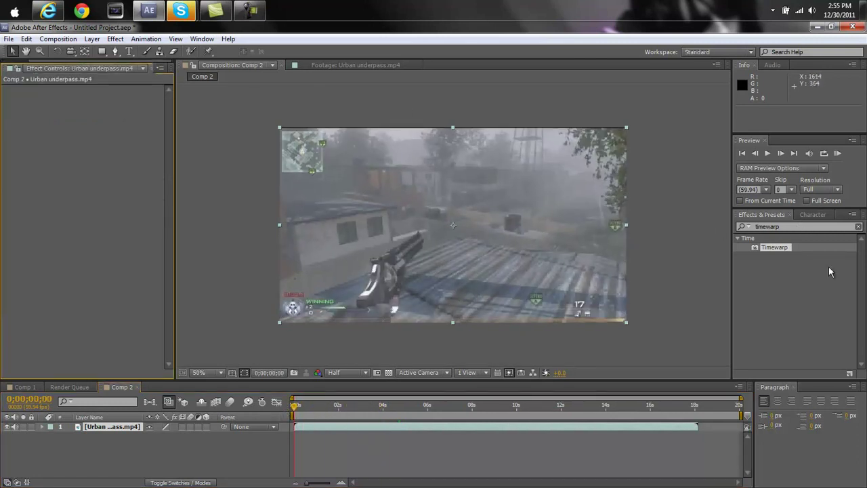
double_click(775, 249)
click(103, 117)
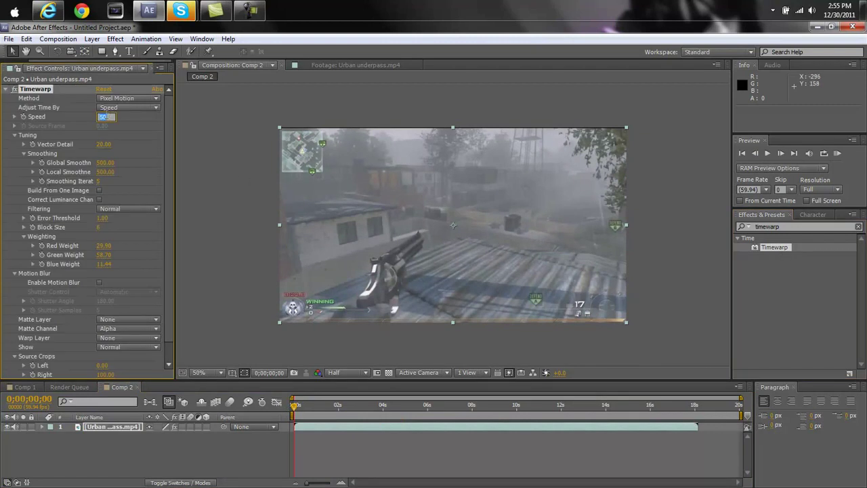
text(100)
key(Return)
Step: Go to the kill shot at 0;00;04;44 and add another Timewarp Speed keyframe with the value kept at 100
drag(294, 410, 399, 409)
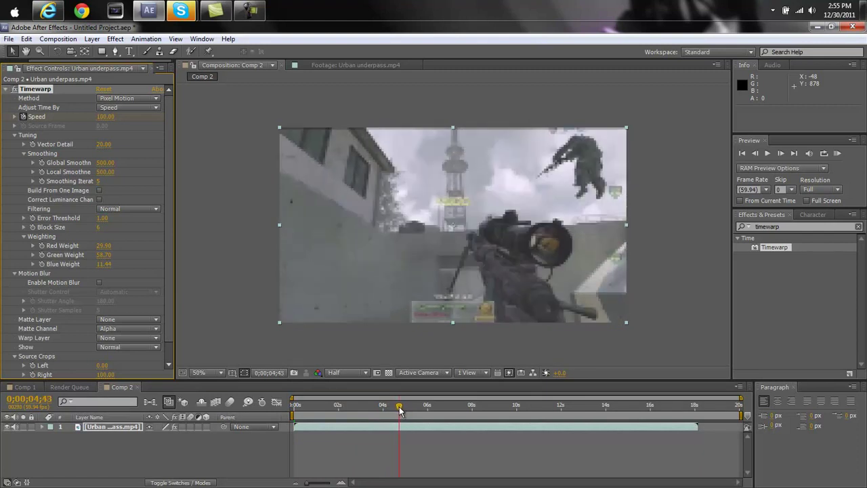
click(780, 153)
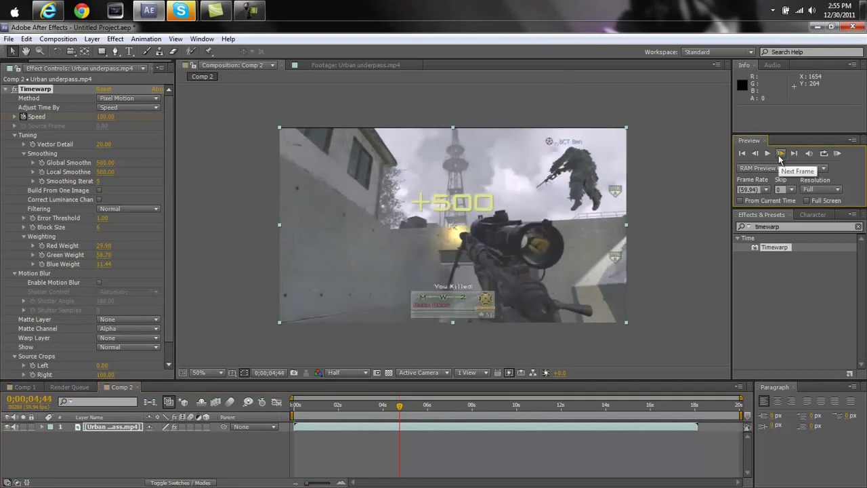
click(6, 90)
click(110, 427)
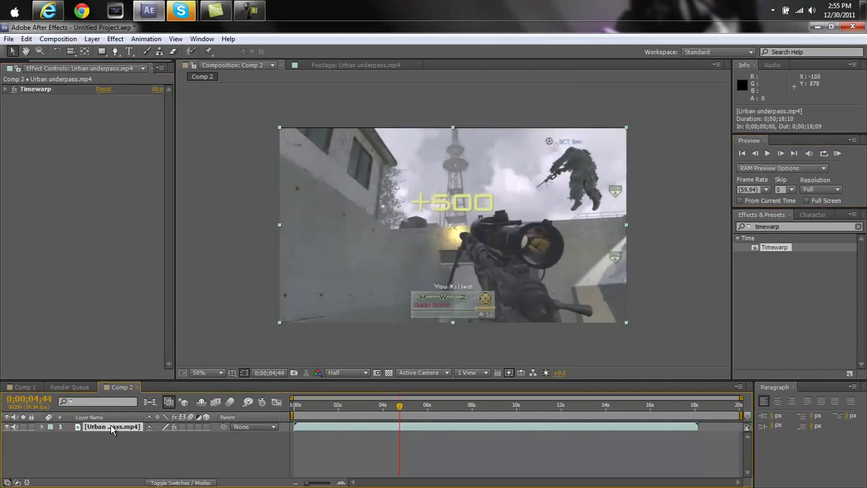
key(e)
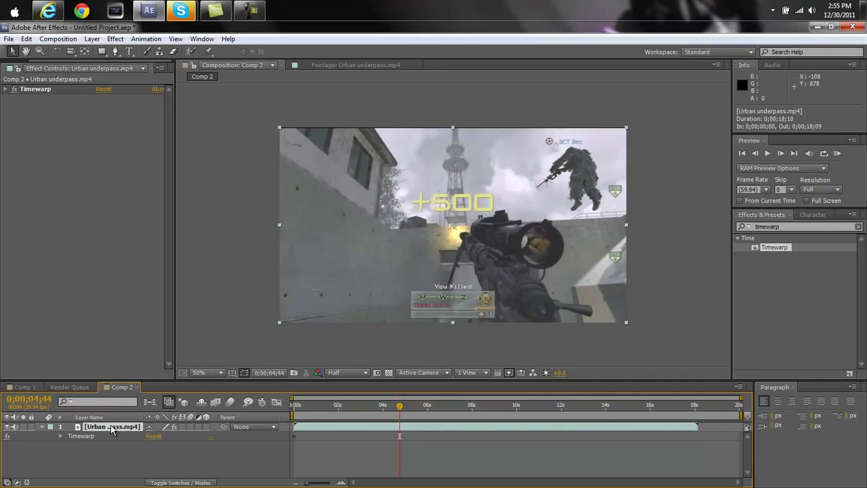
click(59, 436)
click(15, 454)
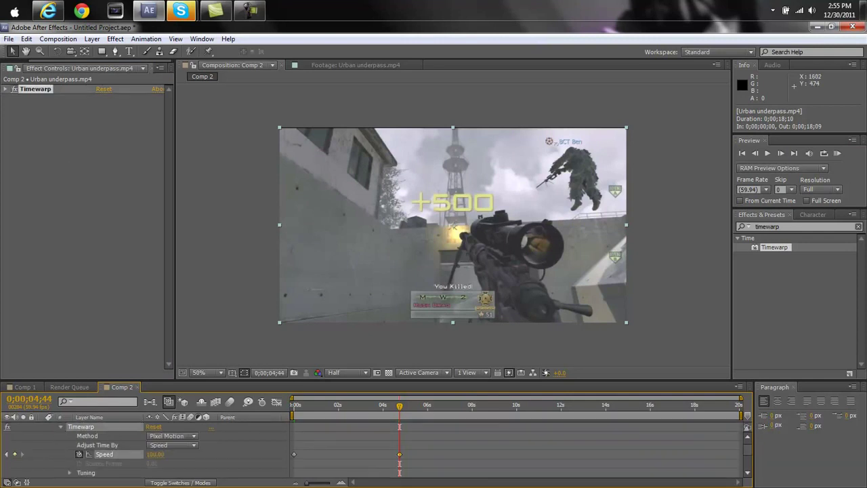
Step: Advance one frame to 0;00;04;45 and set the Timewarp Speed to 1 there
click(780, 153)
click(157, 454)
key(Return)
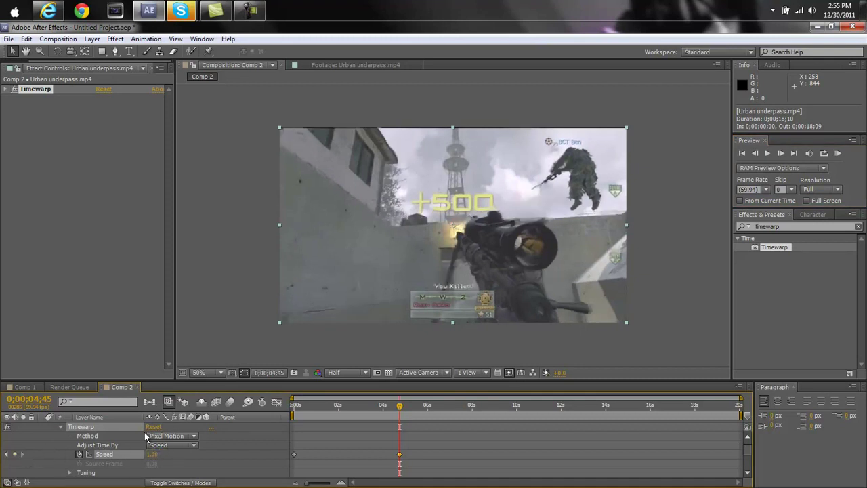
scroll(108, 446, up, 1)
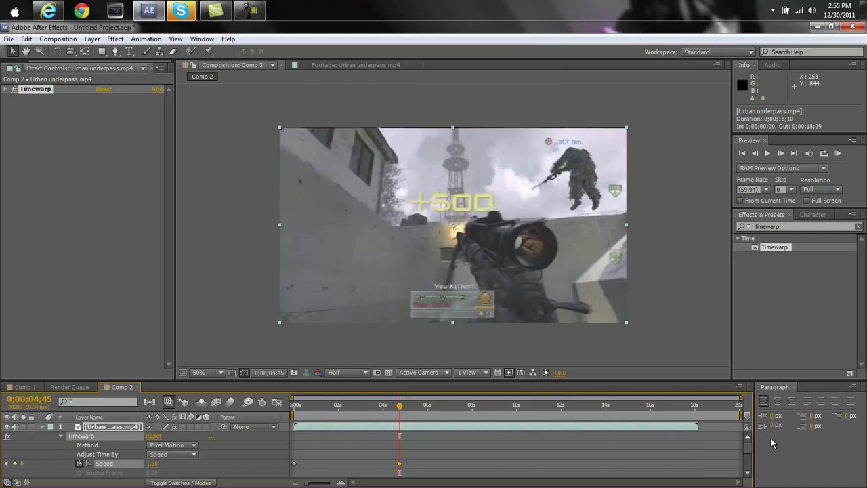
Step: Collapse the Urban underpass.mp4 layer's properties and trim the layer's end to about 12 seconds
click(44, 427)
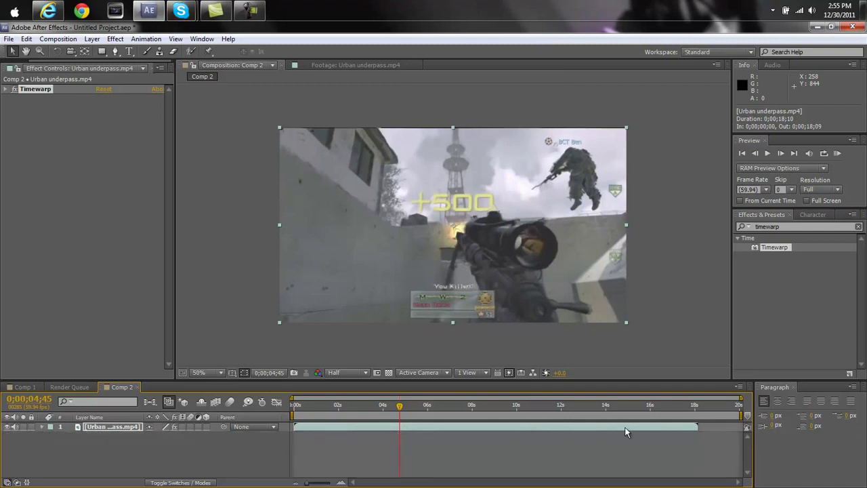
drag(696, 425, 561, 427)
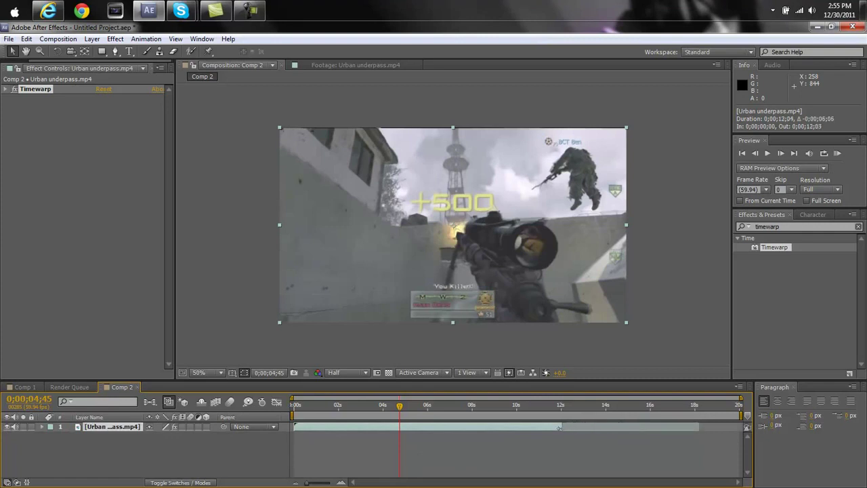
click(560, 427)
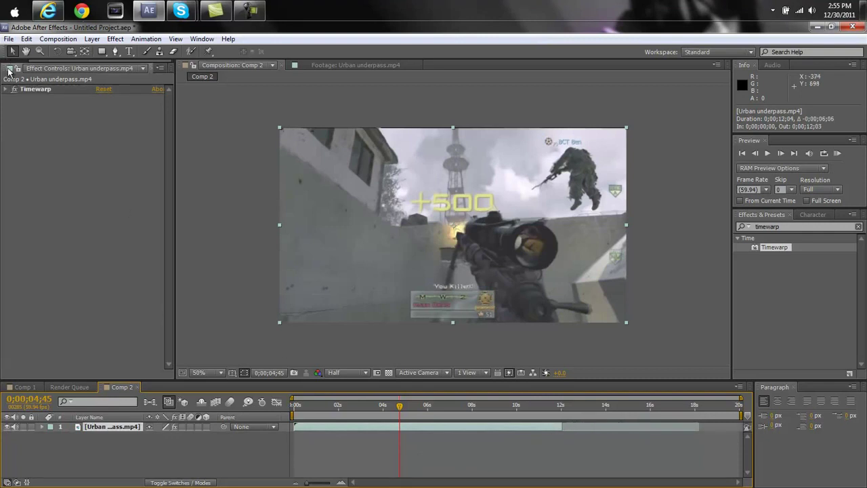
Step: Add the Deadmau5 MP3 to Comp 2 beneath the gameplay clip and display its audio waveform
drag(58, 60, 25, 60)
click(15, 68)
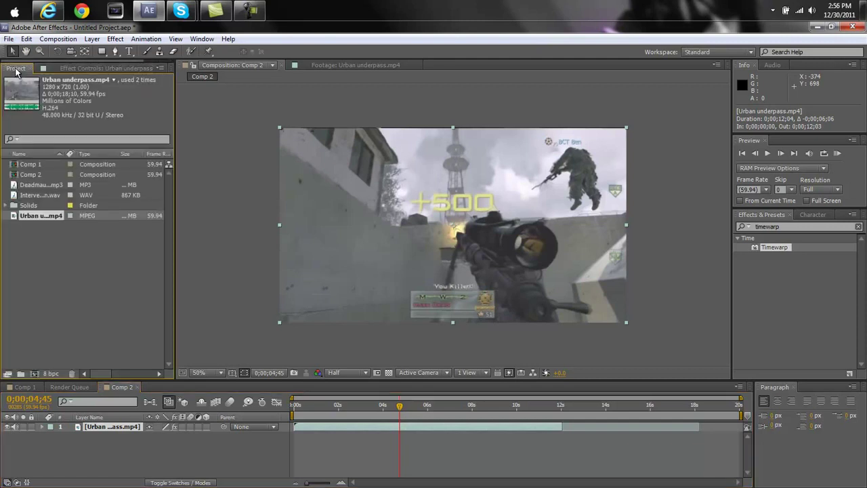
drag(43, 186, 279, 441)
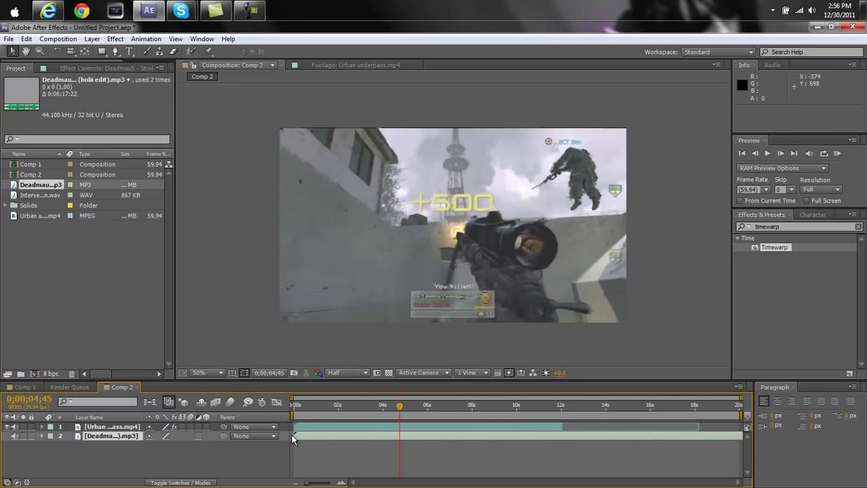
click(114, 435)
key(l)
key(l)
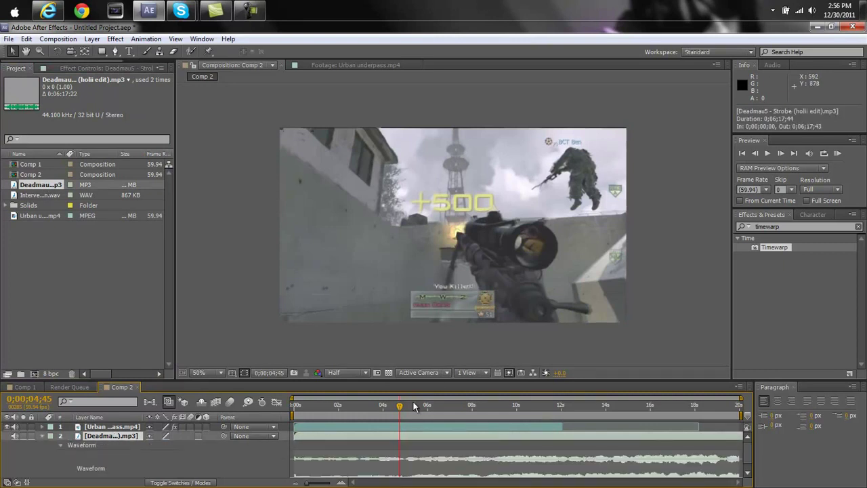
Step: Slide the music layer earlier to an in point of -0;01;32;36, matching its drop to the kill shot, and set the current time to 0;00;04;47
drag(431, 437, 379, 432)
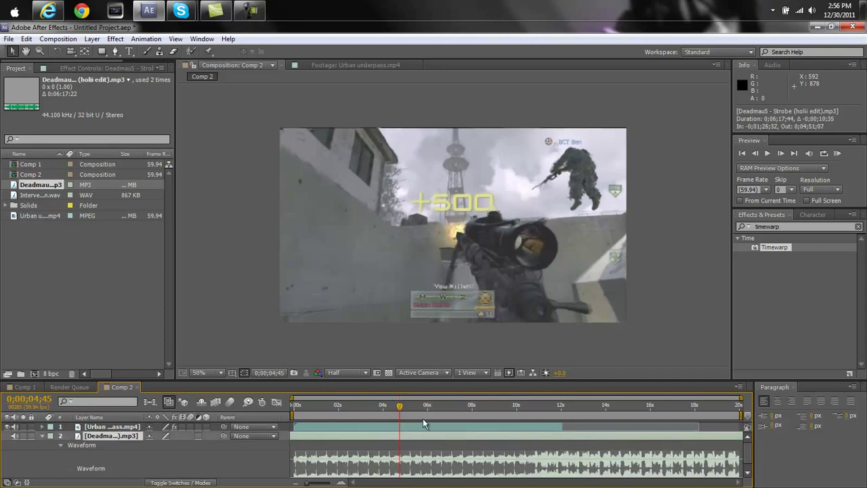
drag(460, 436, 325, 432)
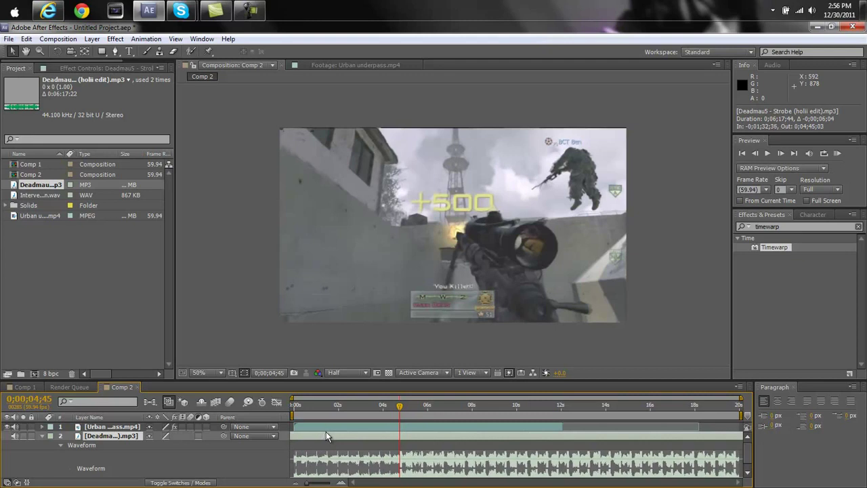
drag(311, 482, 321, 483)
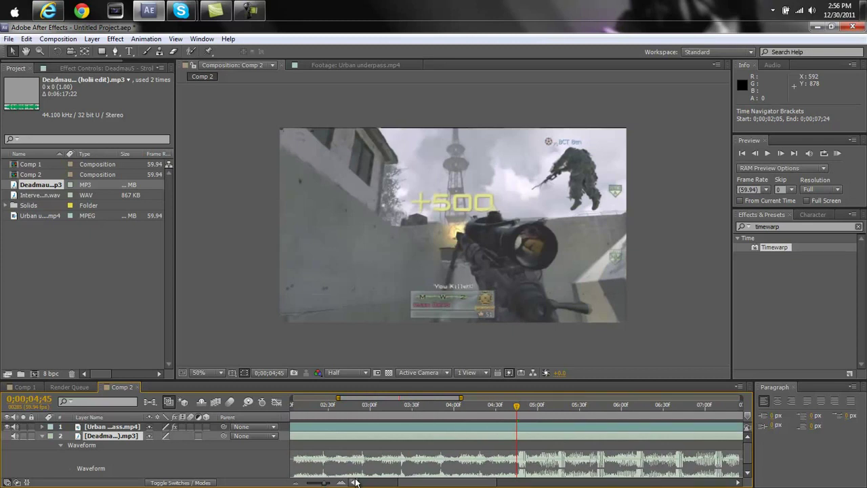
drag(325, 483, 322, 483)
drag(517, 407, 519, 407)
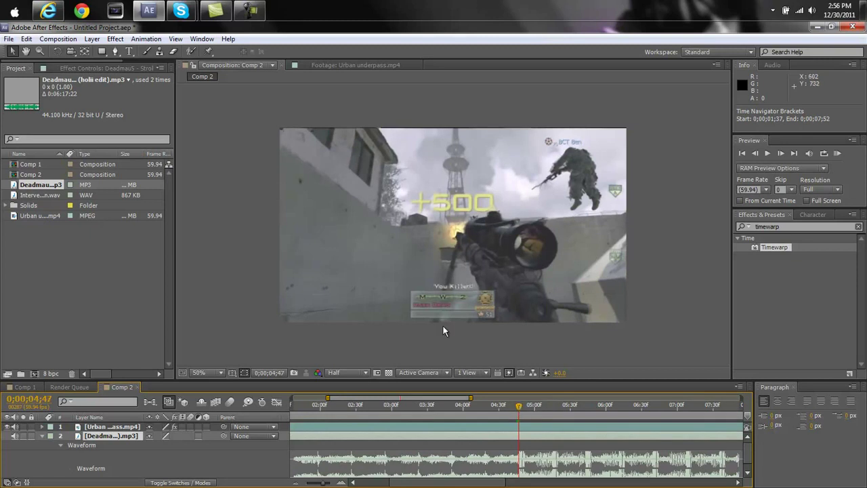
Step: Start keyframing the Urban underpass.mp4 layer's Scale with a 100% keyframe at 0;00;04;47
click(109, 427)
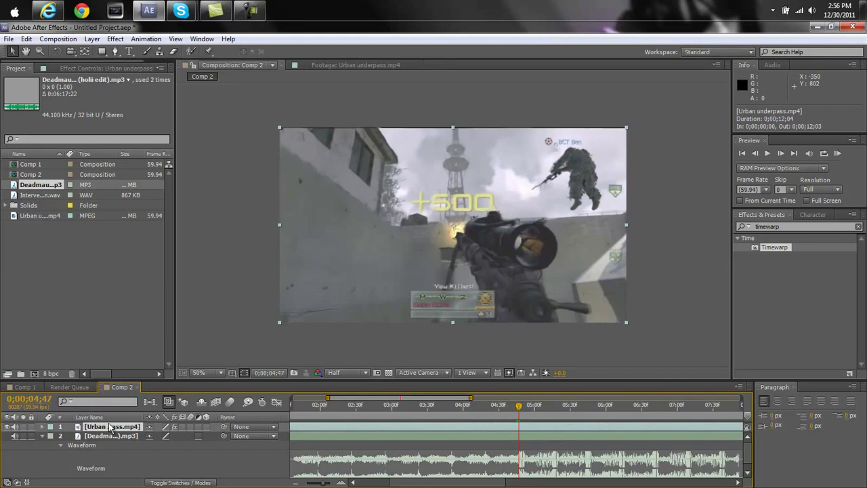
key(s)
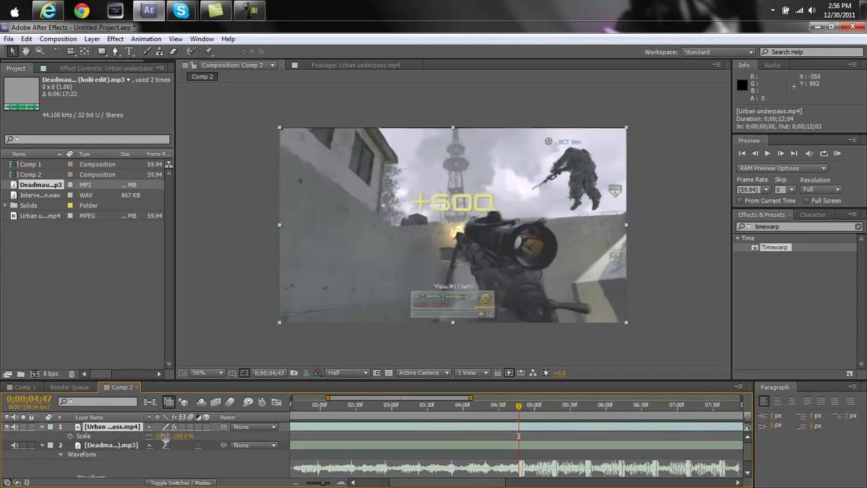
click(70, 436)
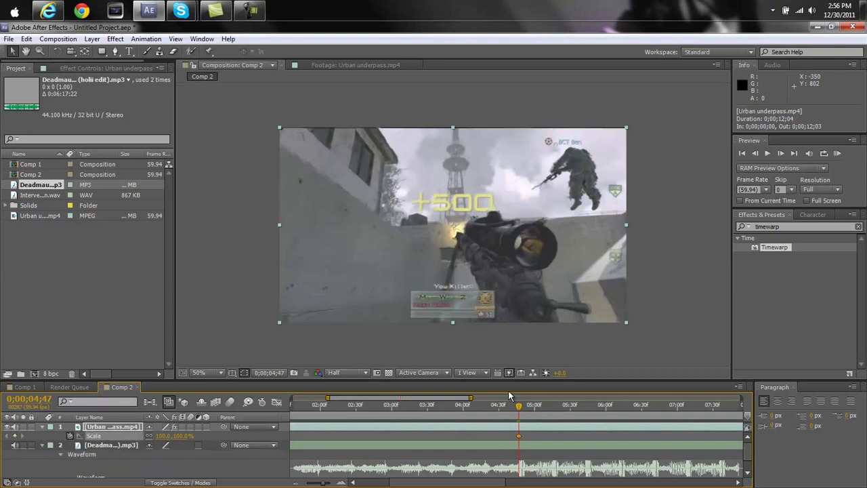
Step: Move to 0;00;04;51 and set the gameplay layer's Scale to 113% there
drag(324, 483, 324, 485)
drag(517, 408, 520, 408)
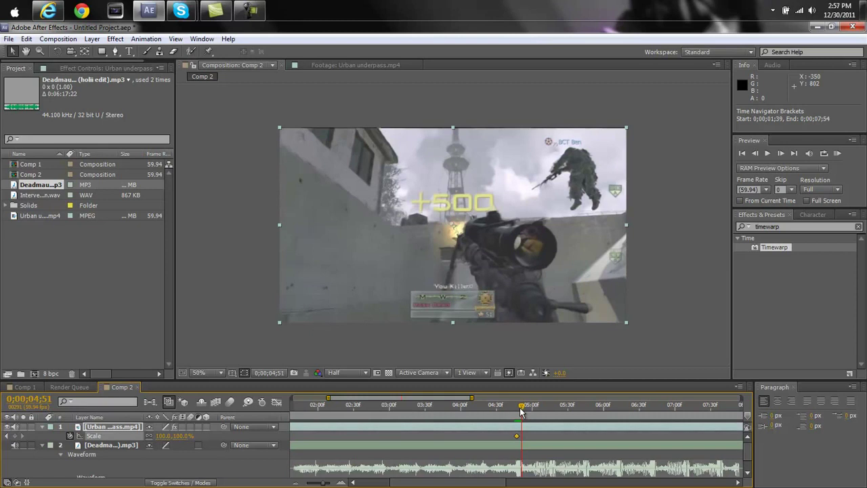
drag(520, 410, 519, 410)
click(757, 156)
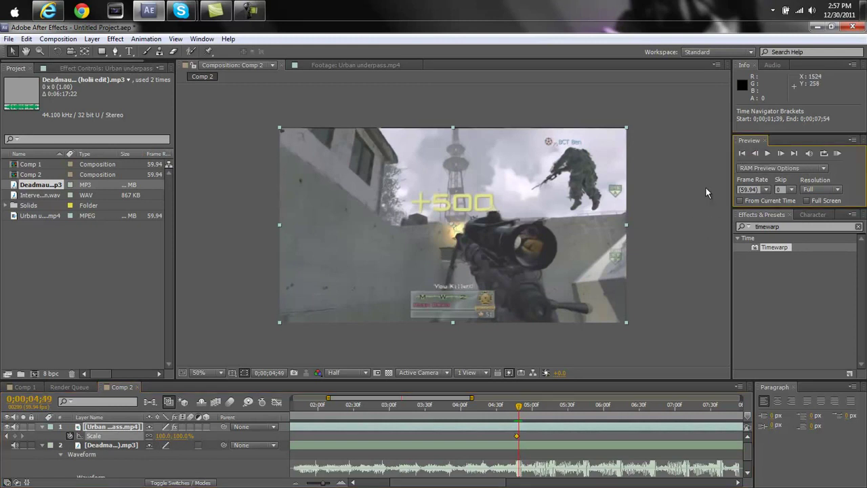
click(520, 406)
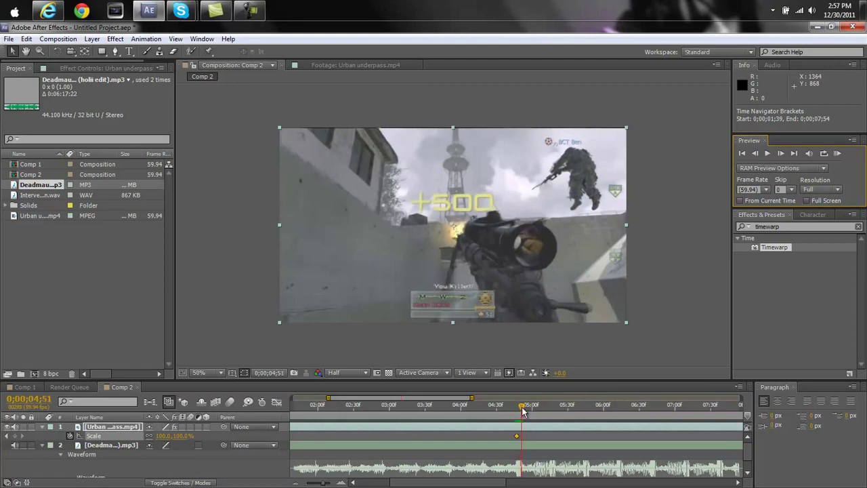
click(522, 409)
click(442, 412)
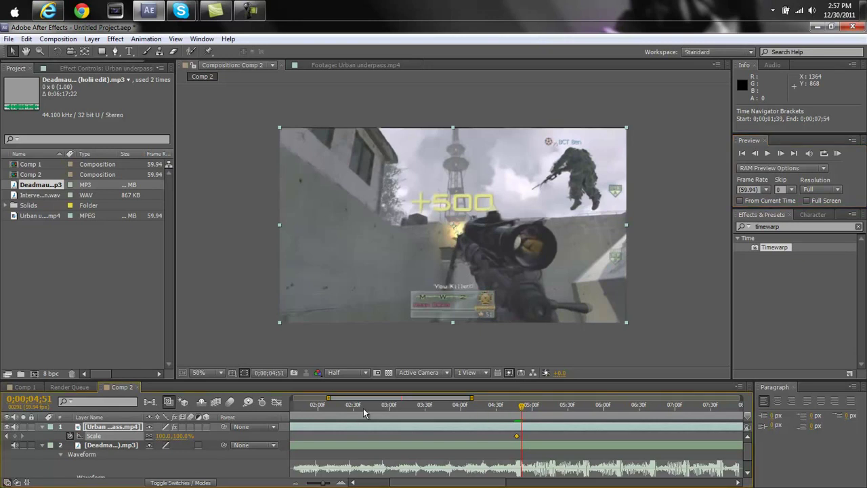
click(165, 437)
text(113)
key(Return)
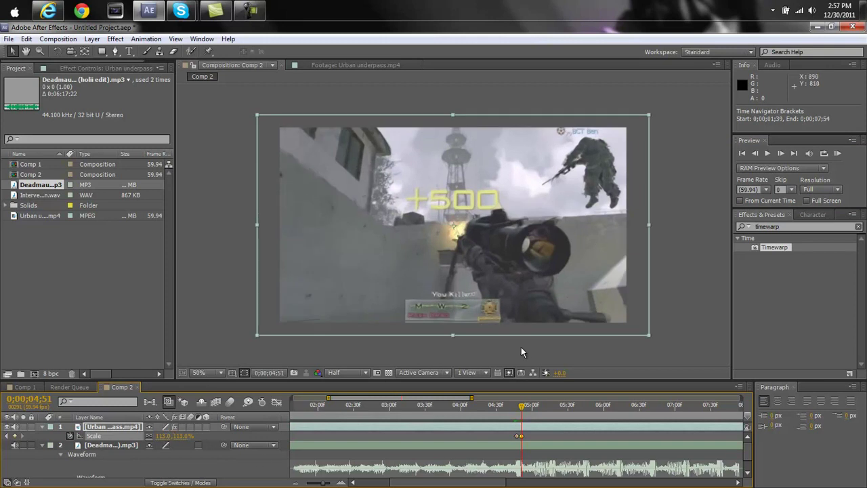
Step: Advance one frame to 0;00;04;52 and set the gameplay layer's Scale to 100%
click(781, 153)
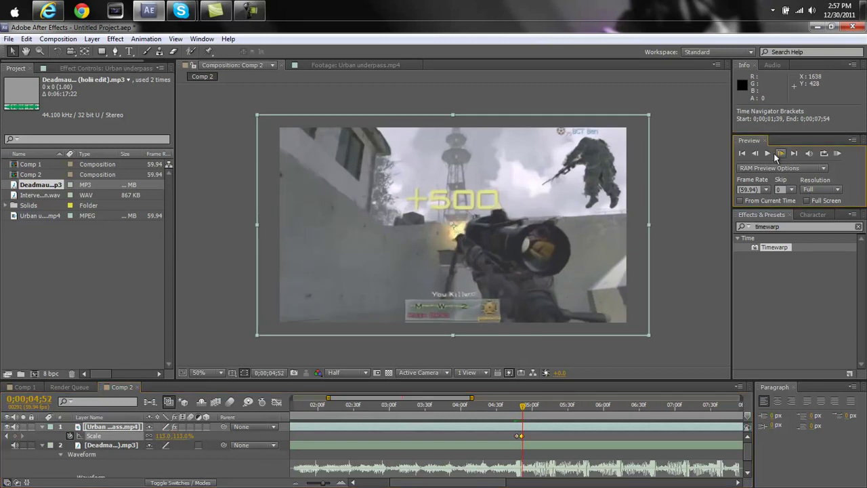
click(161, 436)
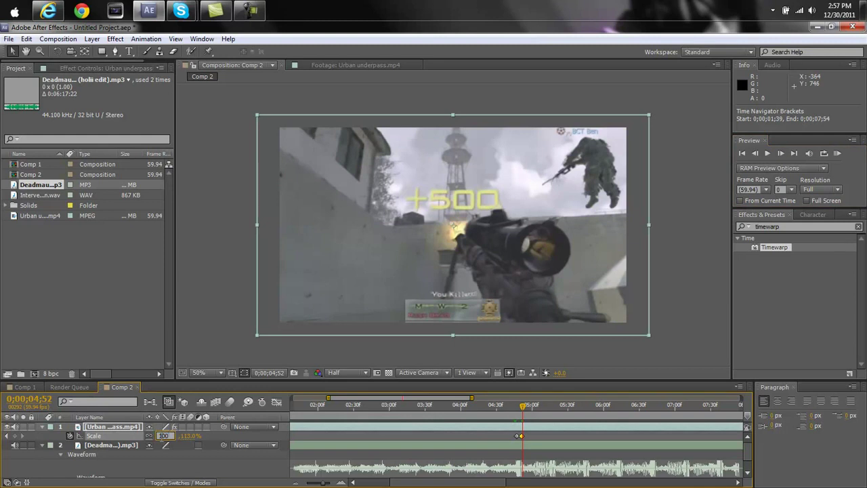
text(100)
key(Return)
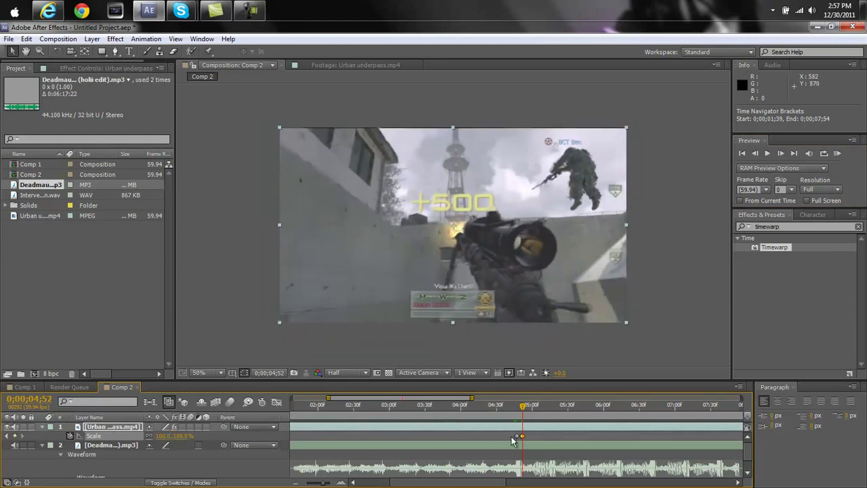
Step: Copy the three Scale keyframes around the kill shot and paste them on the next music beat at 0;00;05;15
drag(513, 442, 526, 438)
drag(527, 434, 530, 435)
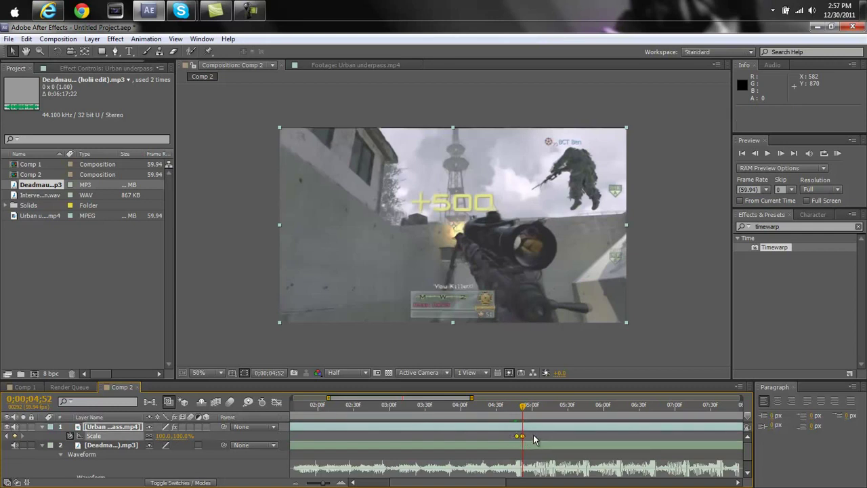
key(ctrl+c)
drag(523, 407, 550, 413)
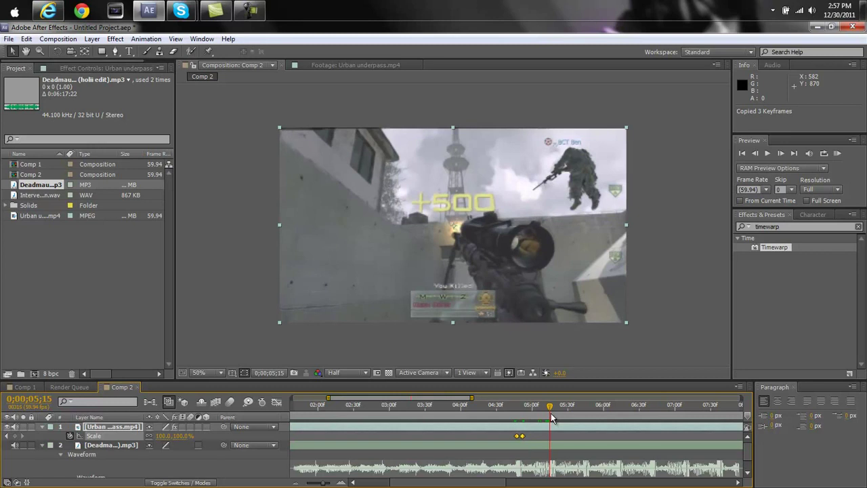
key(ctrl+v)
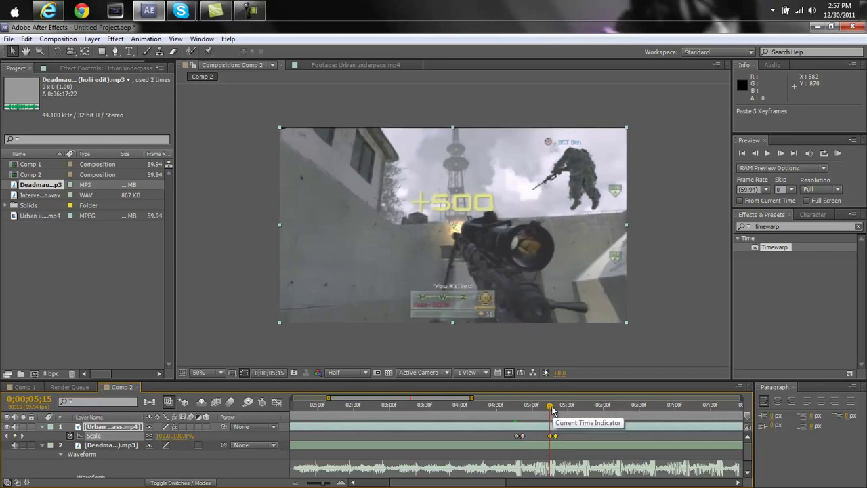
Step: Paste the copied Scale keyframes on each waveform beat after 0;00;05;15, up to 0;00;07;35
drag(550, 413, 718, 420)
key(ctrl+v)
key(ctrl+v)
key(ctrl+v)
key(ctrl+v)
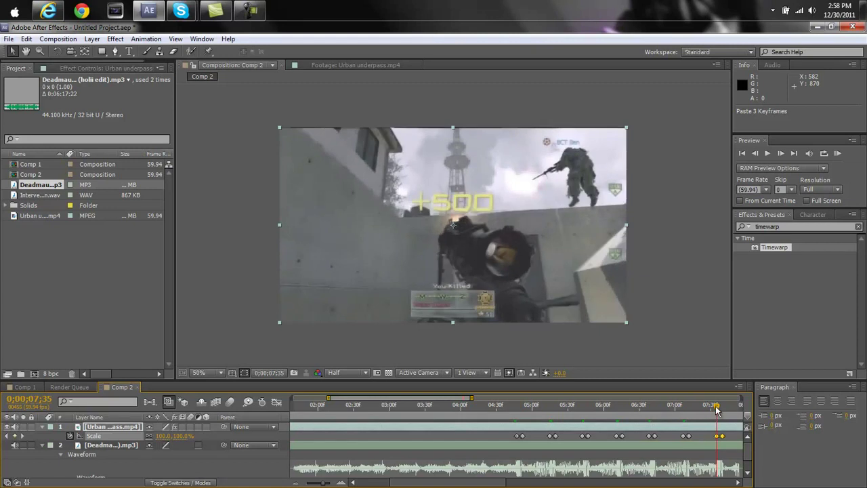
Step: Paste the copied Scale keyframes on each waveform beat after 0;00;07;35, up to 0;00;08;59
scroll(736, 482, right, 4)
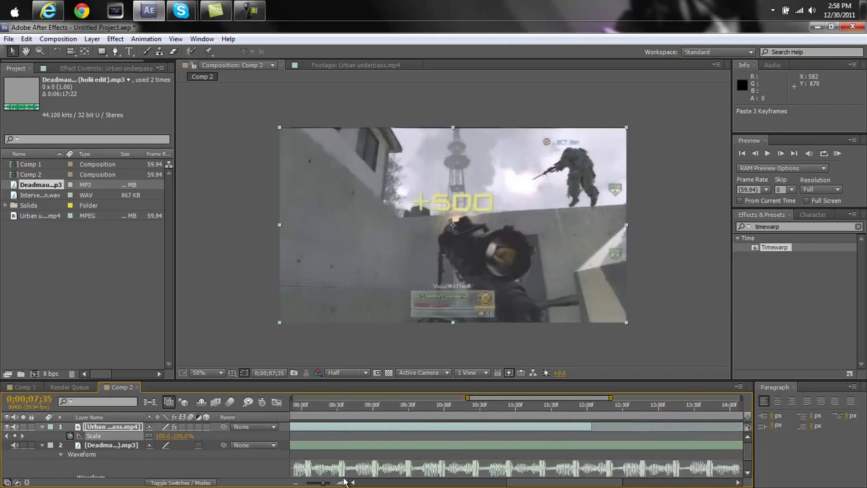
scroll(359, 485, left, 1)
drag(361, 407, 460, 421)
key(ctrl+v)
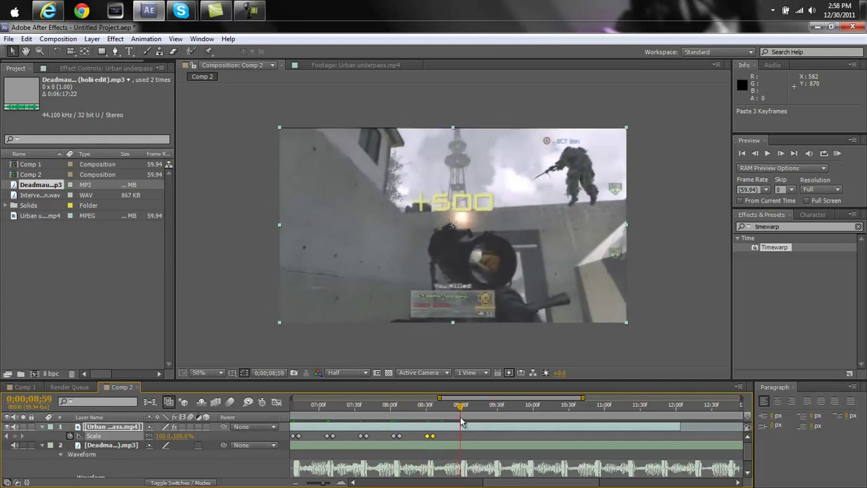
key(ctrl+v)
Step: Paste the copied Scale keyframes on each waveform beat after 0;00;08;59, up to 0;00;11;47
drag(460, 410, 560, 420)
key(ctrl+v)
key(ctrl+v)
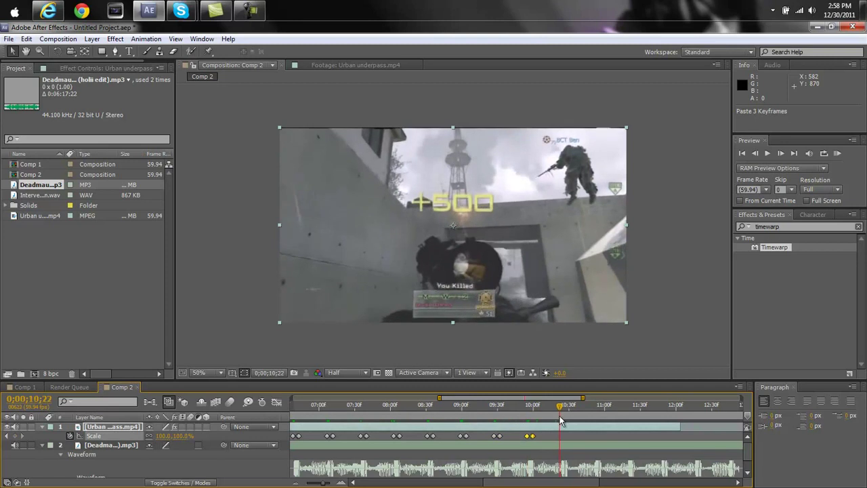
key(ctrl+v)
drag(561, 409, 660, 420)
key(ctrl+v)
key(ctrl+v)
key(ctrl+v)
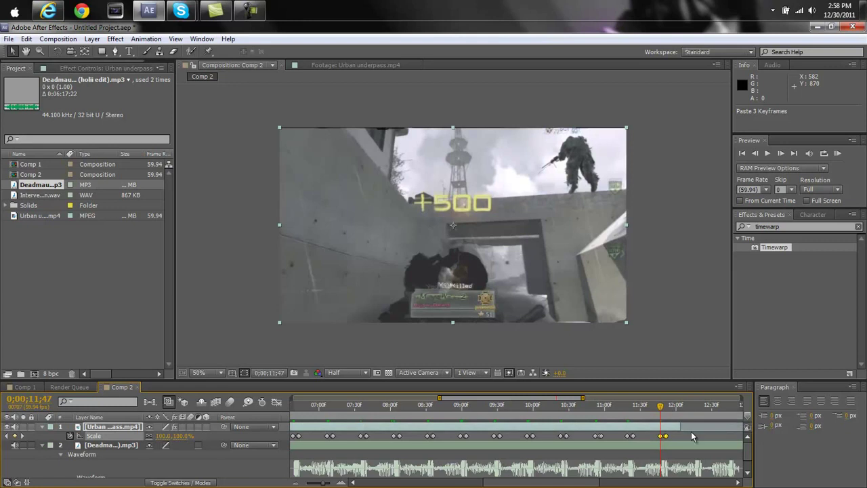
Step: Trim the gameplay layer's end to 0;00;11;59 and show the entire composition in the timeline
click(680, 426)
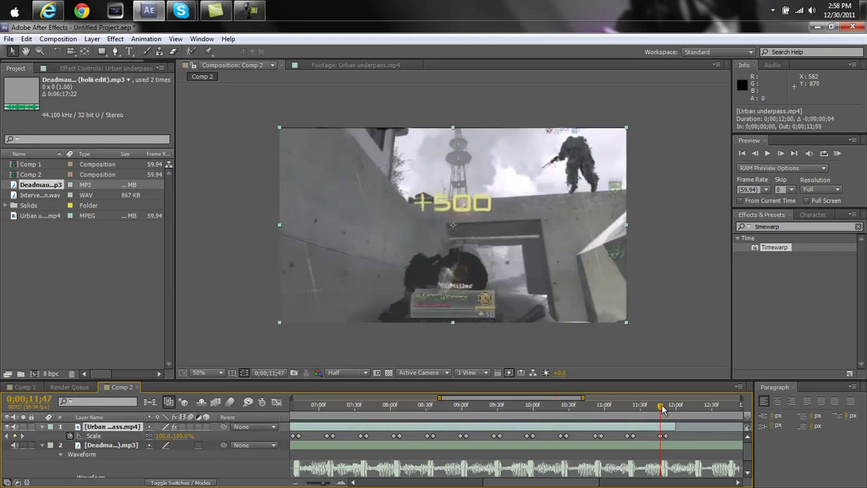
scroll(324, 484, right, 4)
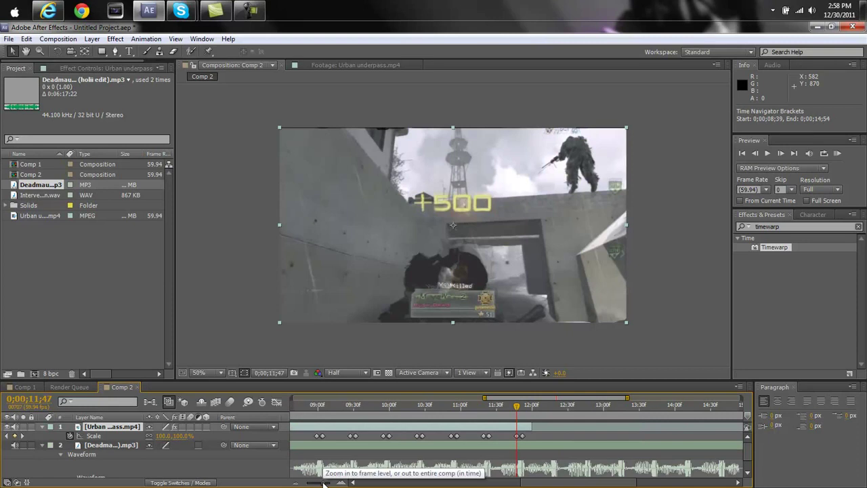
drag(324, 483, 298, 483)
drag(556, 408, 588, 433)
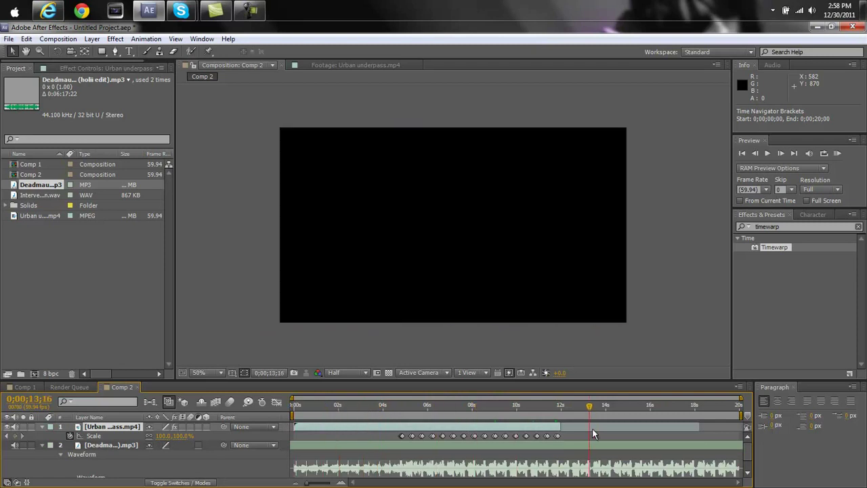
Step: Return to 0;00;00;00, mute the gameplay layer's audio and collapse the layer's properties
key(Home)
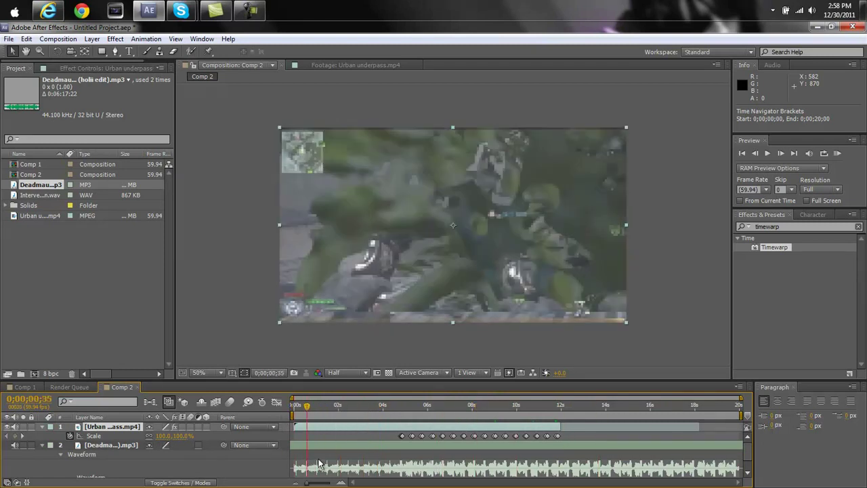
key(space)
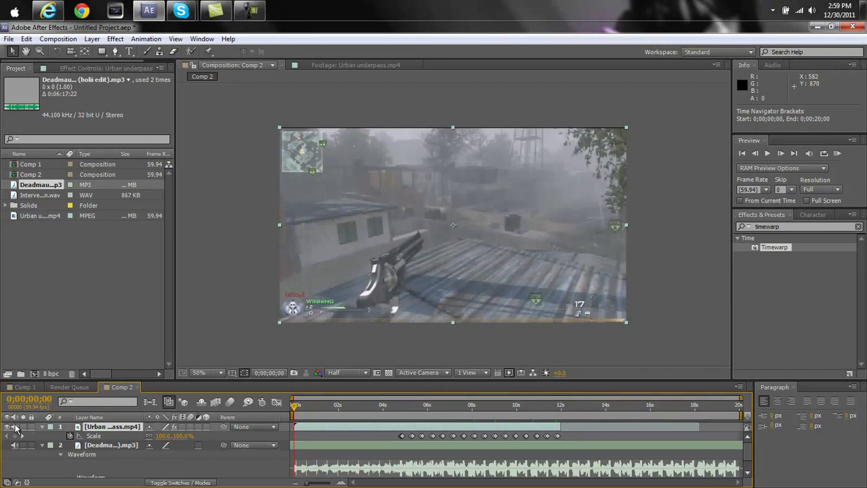
click(43, 428)
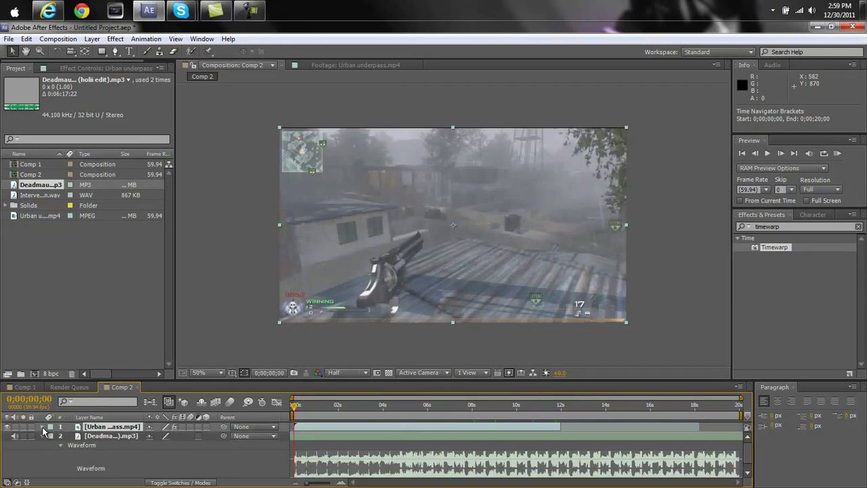
Step: Set the current time to the gunshot frame at 0;00;04;31 and add Intervention.wav there, between the gameplay and music layers
drag(293, 407, 396, 419)
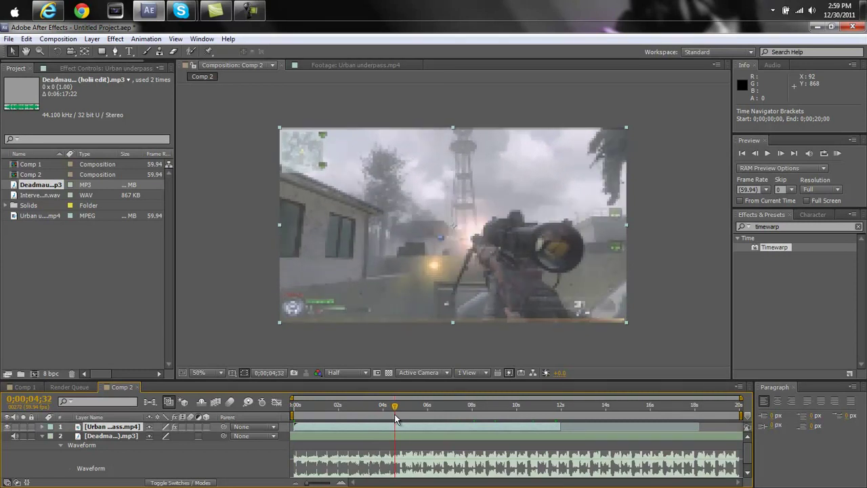
click(755, 156)
click(755, 156)
click(780, 153)
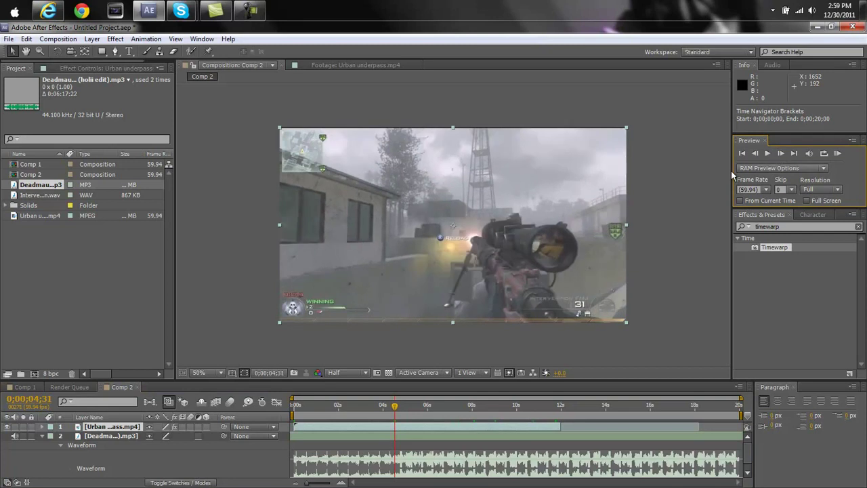
drag(38, 197, 394, 428)
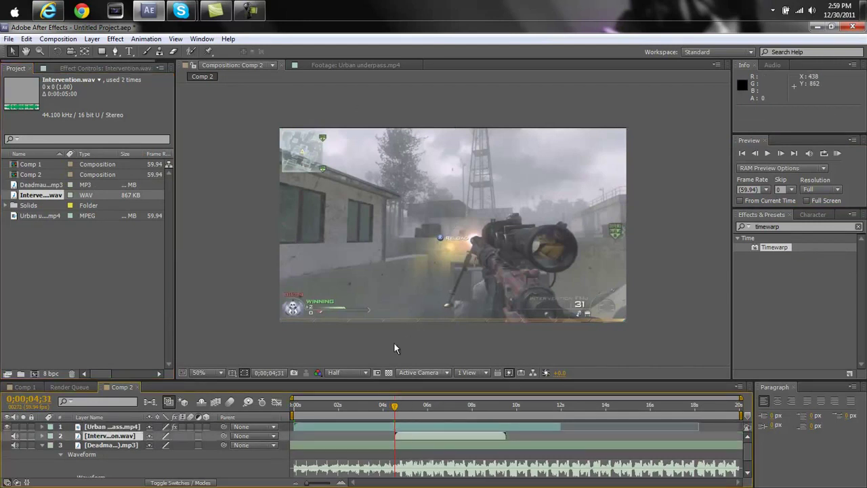
Step: Stretch the gameplay clip's height slightly to a Scale of 100%, 101% and move the current time to 0;00;04;33
click(496, 130)
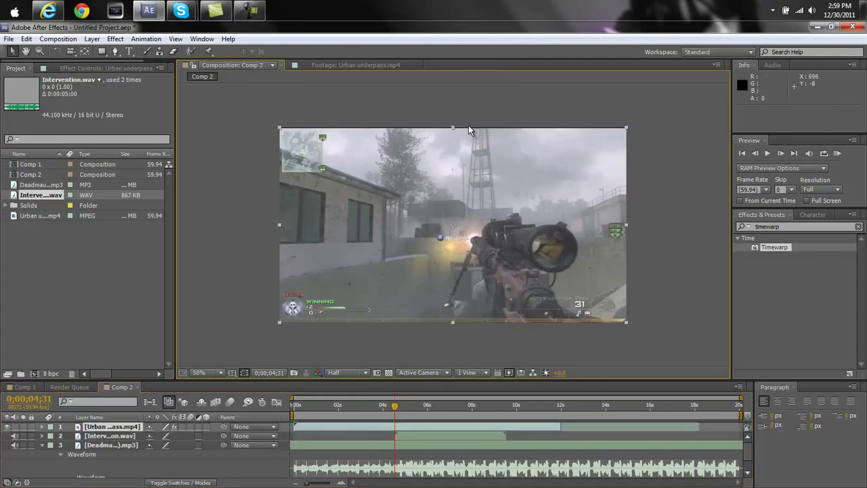
drag(454, 131, 455, 129)
mouse_move(395, 410)
mouse_down()
mouse_move(424, 410)
mouse_move(395, 417)
mouse_up()
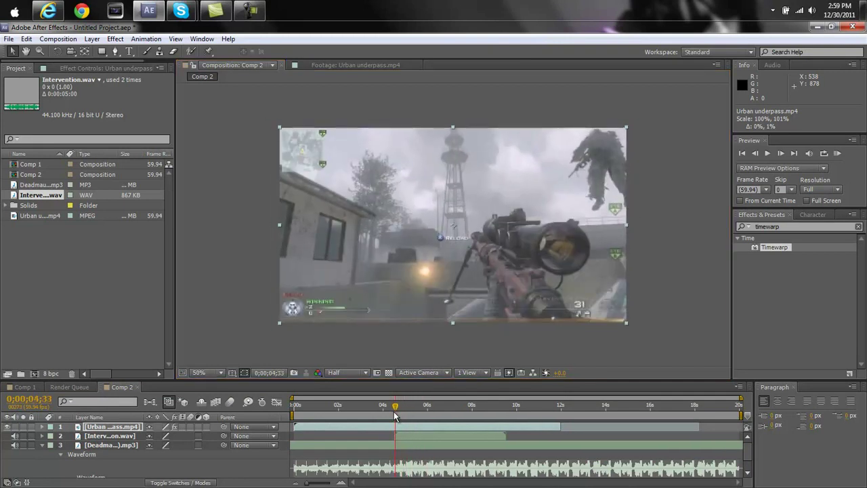
Step: Set the RAM preview resolution to Third, enable From Current Time and play the RAM preview from 0;00;04;33
click(820, 189)
click(820, 247)
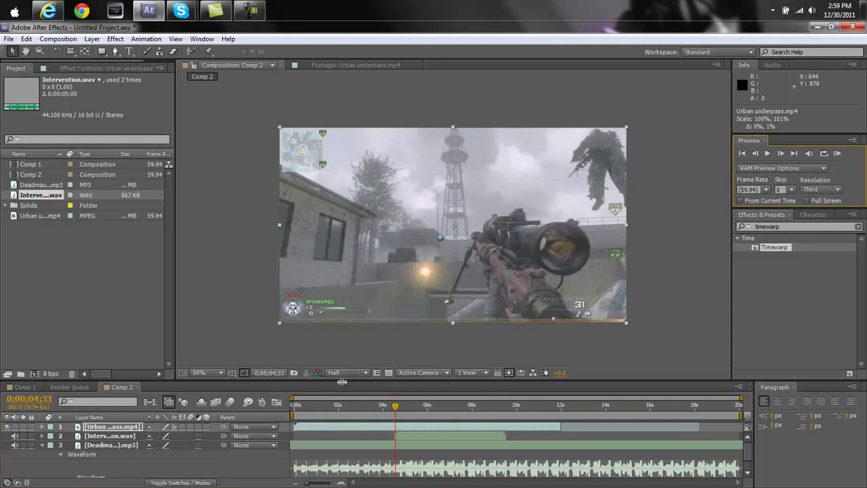
click(837, 154)
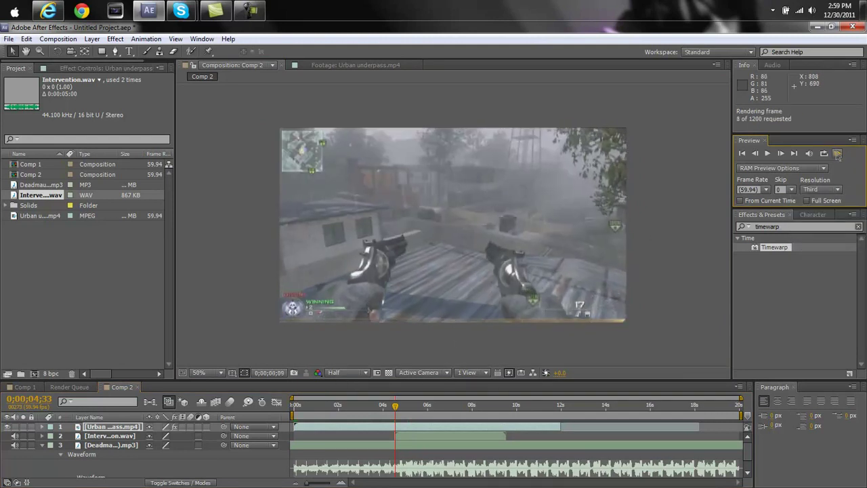
click(745, 202)
click(745, 201)
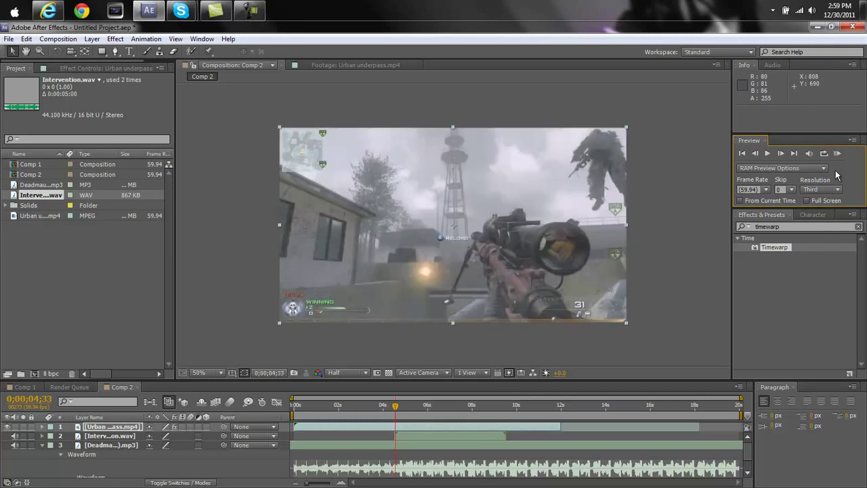
click(740, 201)
click(837, 154)
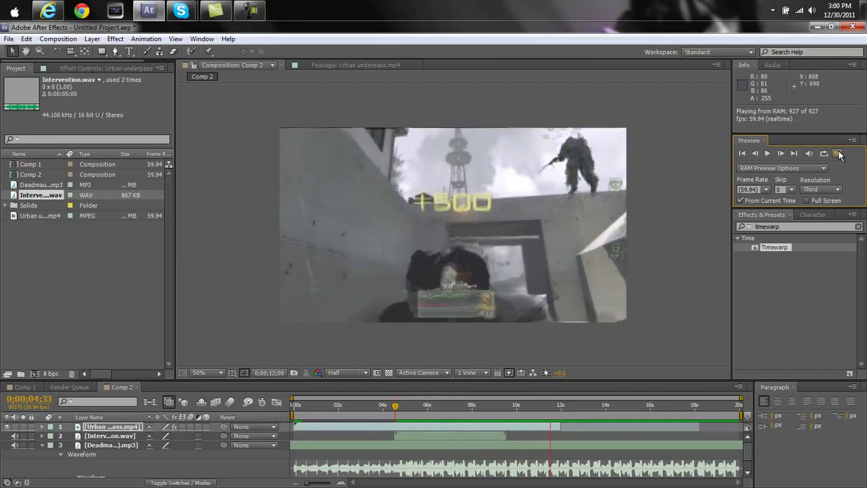
click(839, 153)
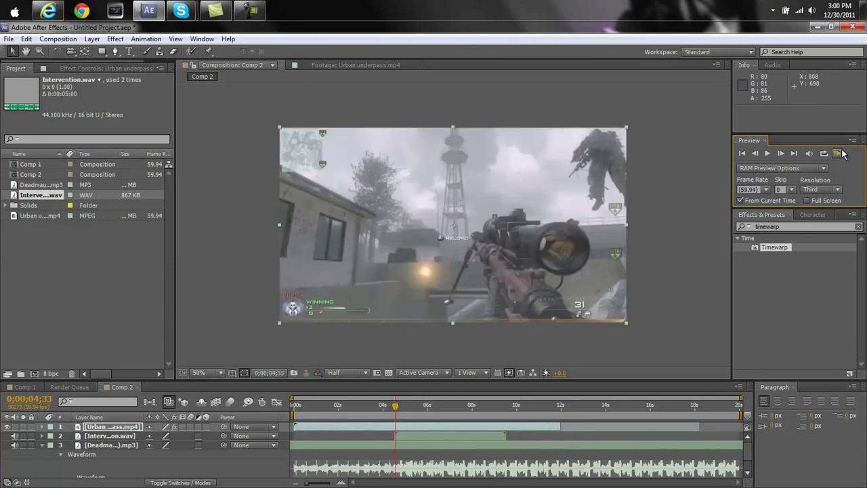
Step: Return to 0;00;00;00 and add a new adjustment layer above the gameplay clip in Comp 2
drag(396, 409, 172, 424)
click(92, 40)
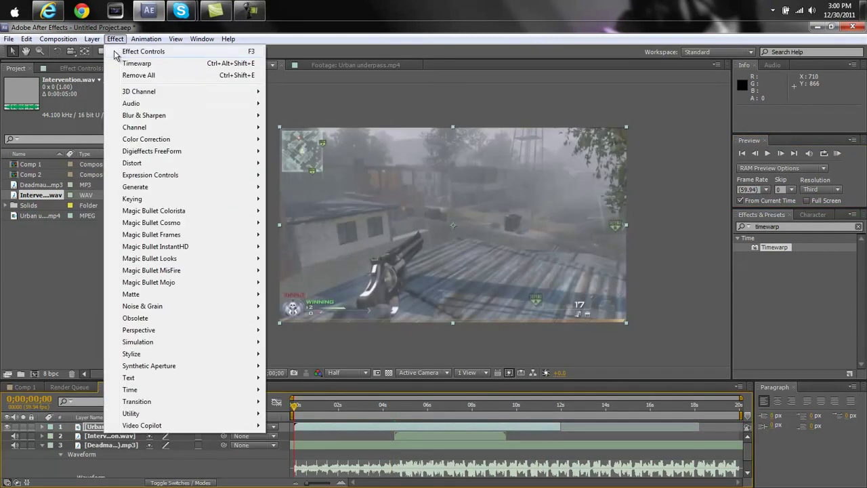
mouse_move(189, 54)
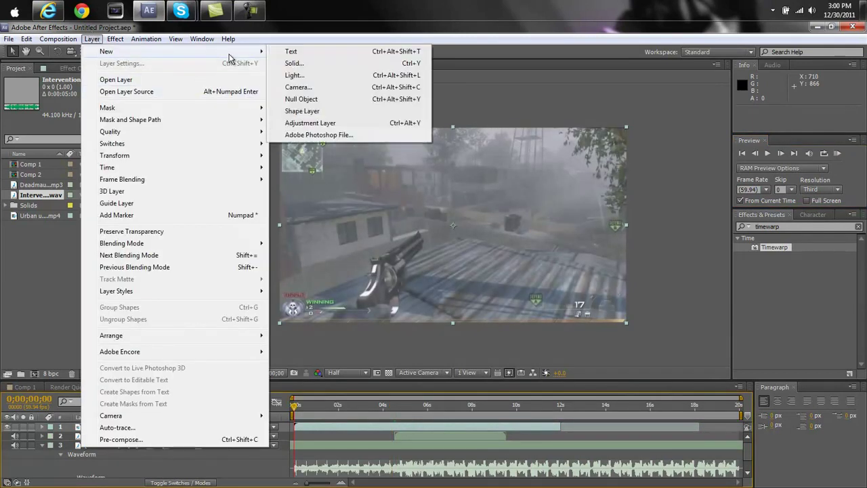
click(308, 122)
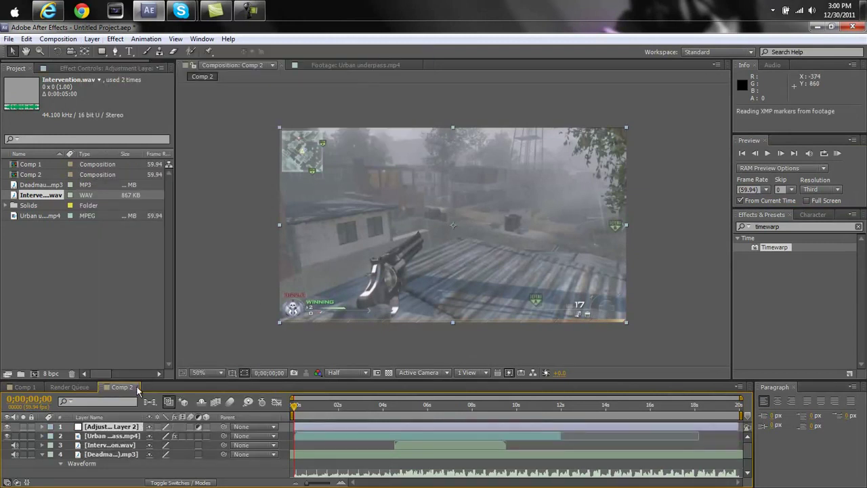
Step: Rename the new adjustment layer to CC
right_click(125, 427)
click(150, 419)
text(CC)
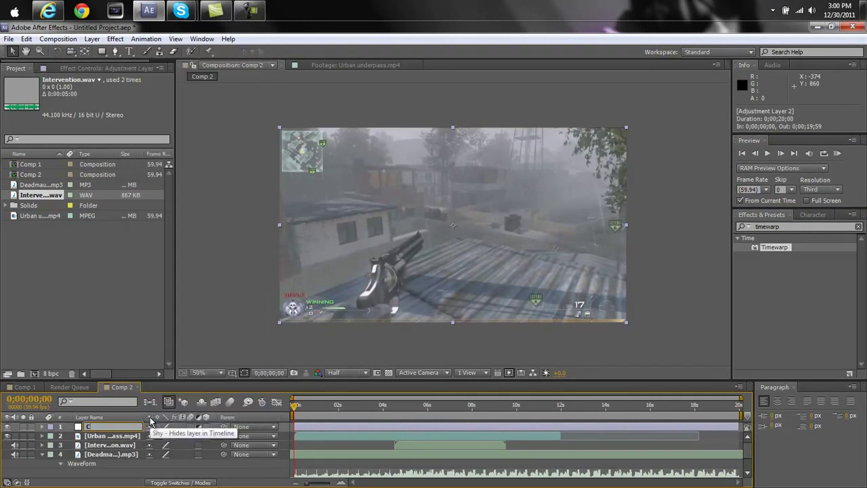
key(Return)
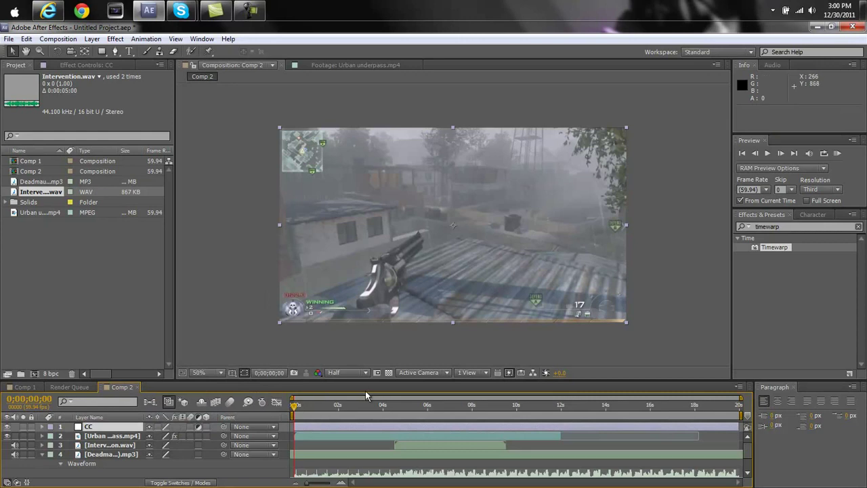
Step: Set the current time to 0;00;05;34 and apply the Magic Bullet Looks effect to the CC layer
drag(374, 404, 419, 415)
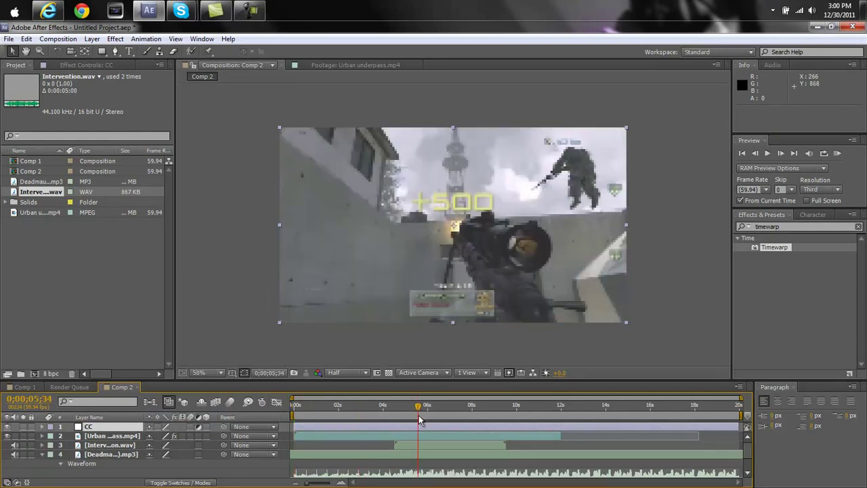
click(113, 39)
mouse_move(183, 264)
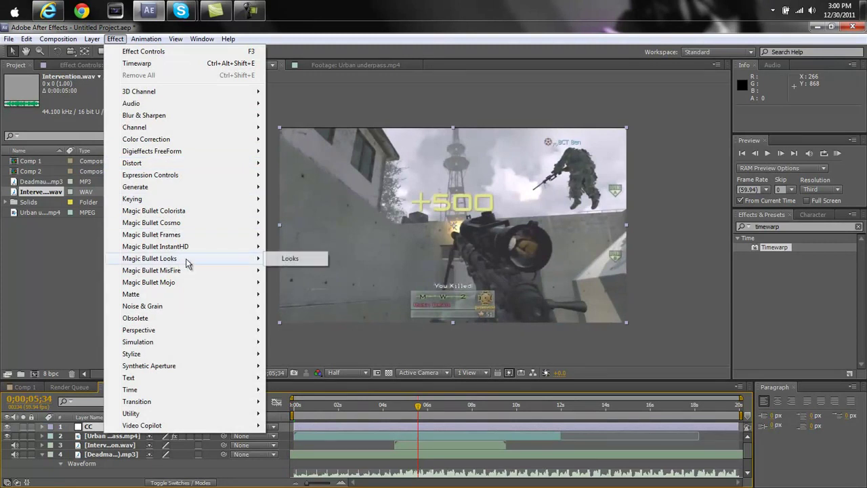
click(271, 261)
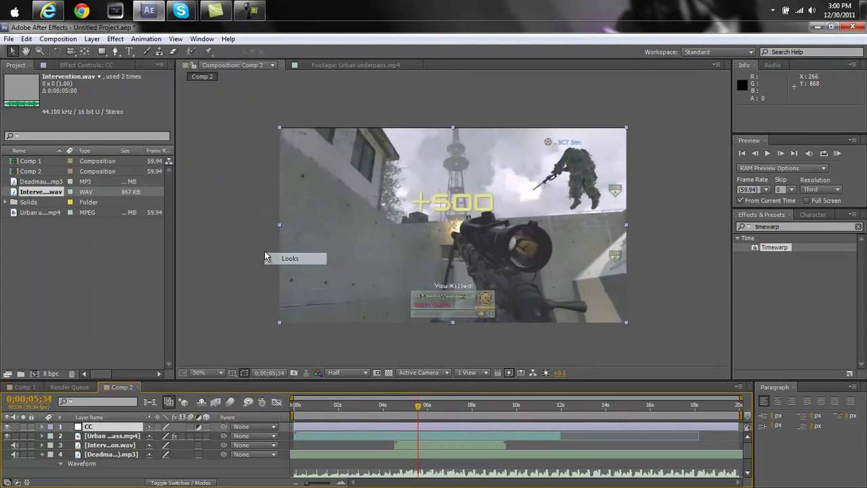
Step: Open the look for editing in Magic Bullet Looks and load the Puqqa 21 preset
click(31, 114)
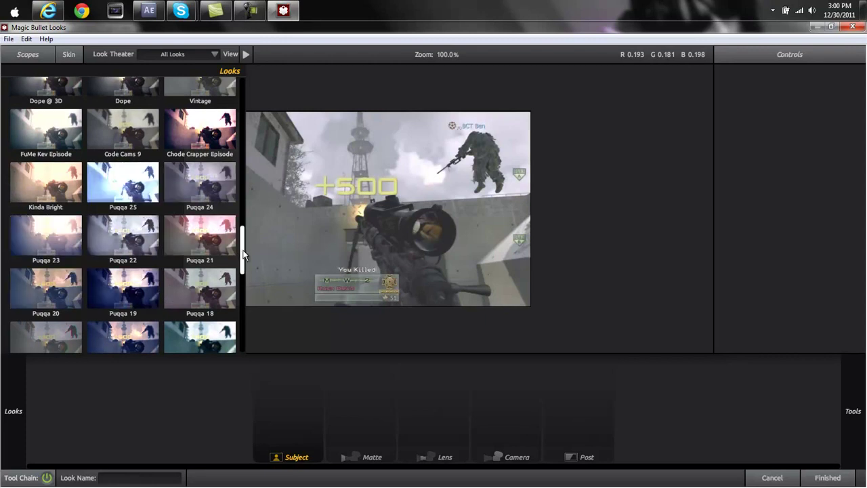
scroll(241, 271, down, 1)
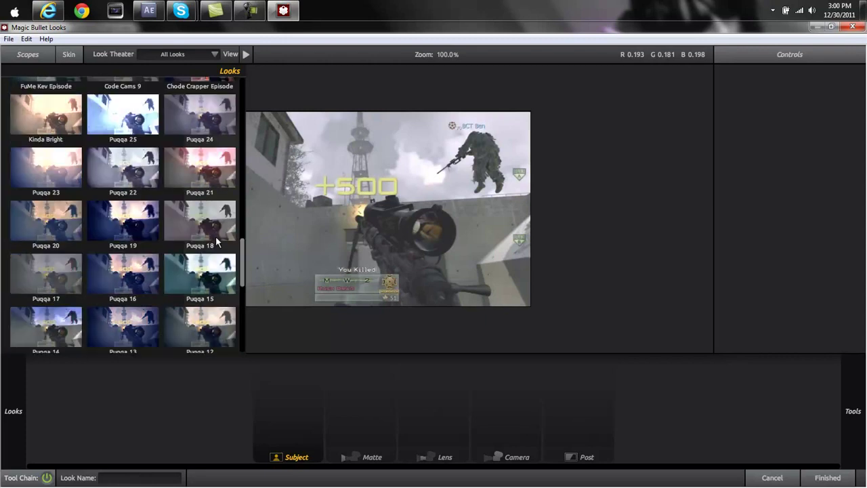
click(207, 174)
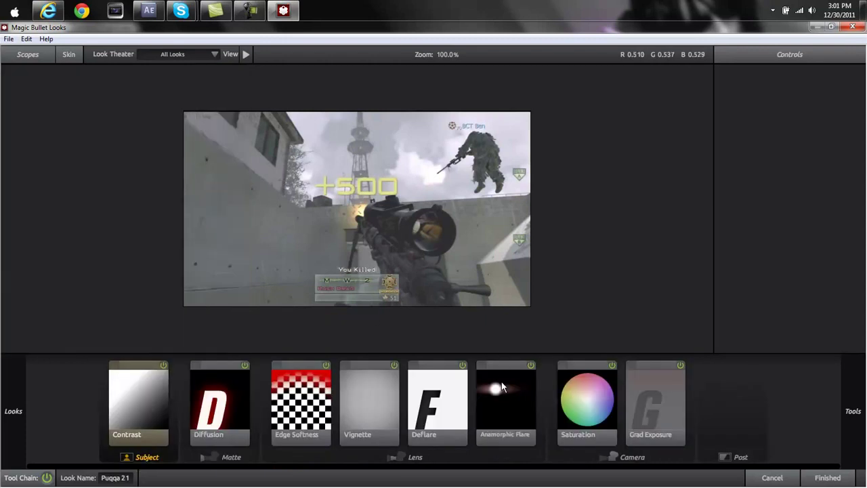
Step: Reduce the Anamorphic Flare size to 48.31% and lower the look's Contrast to -0.100
click(507, 397)
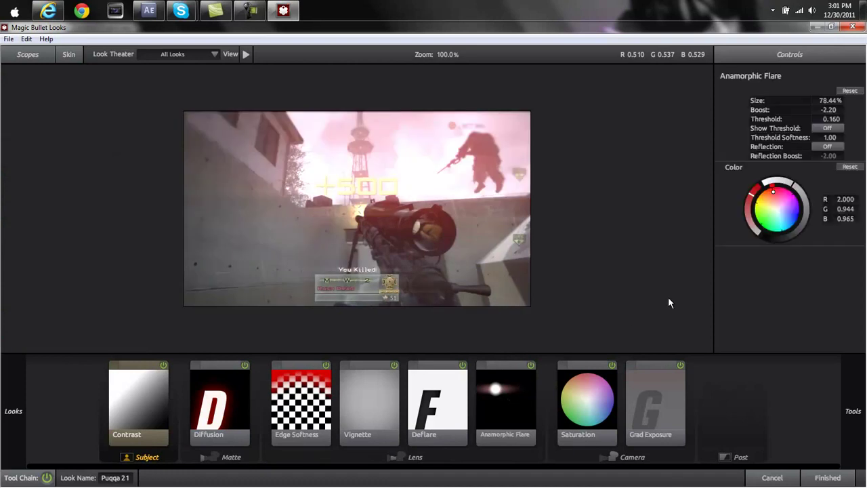
drag(829, 100, 821, 100)
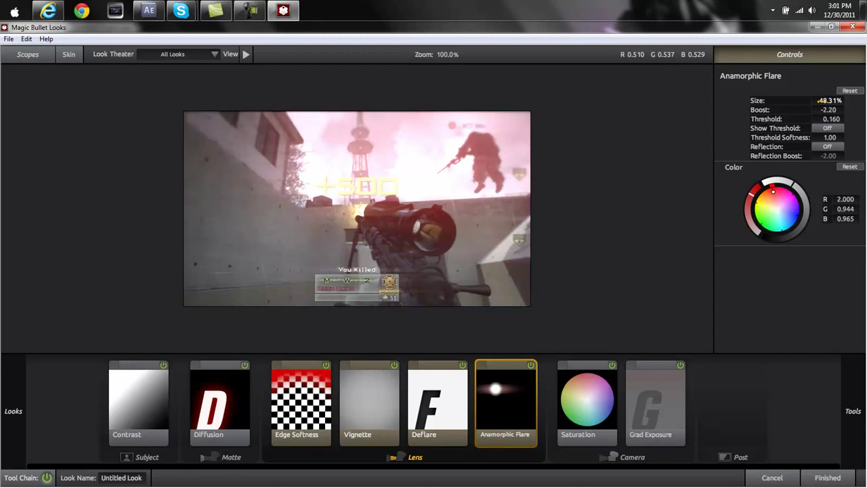
mouse_move(13, 411)
click(152, 394)
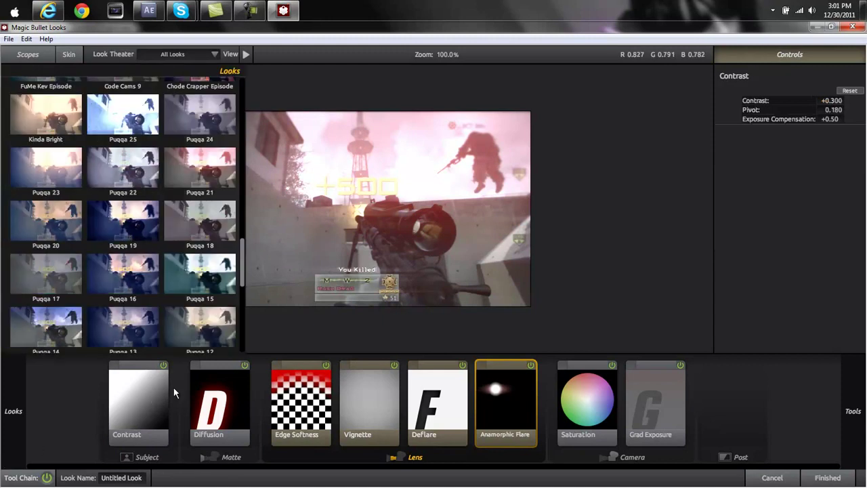
drag(831, 100, 821, 101)
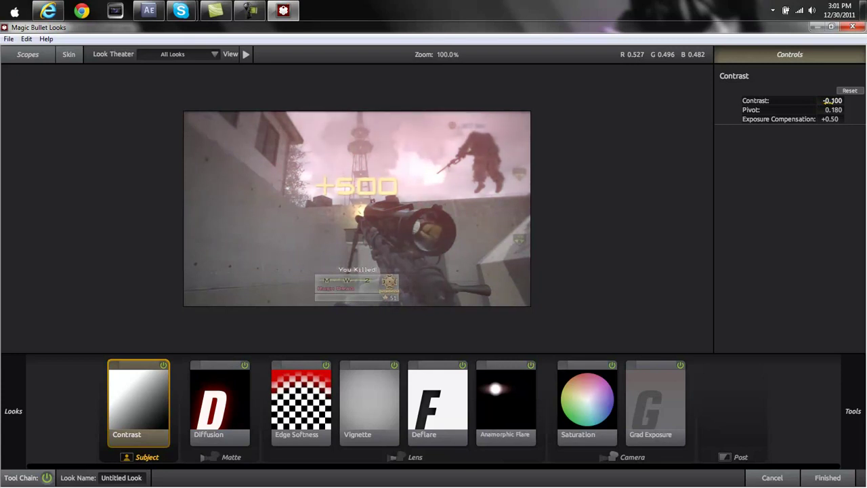
Step: Readjust the Anamorphic Flare size slightly and apply the finished look to the CC layer in After Effects
click(516, 388)
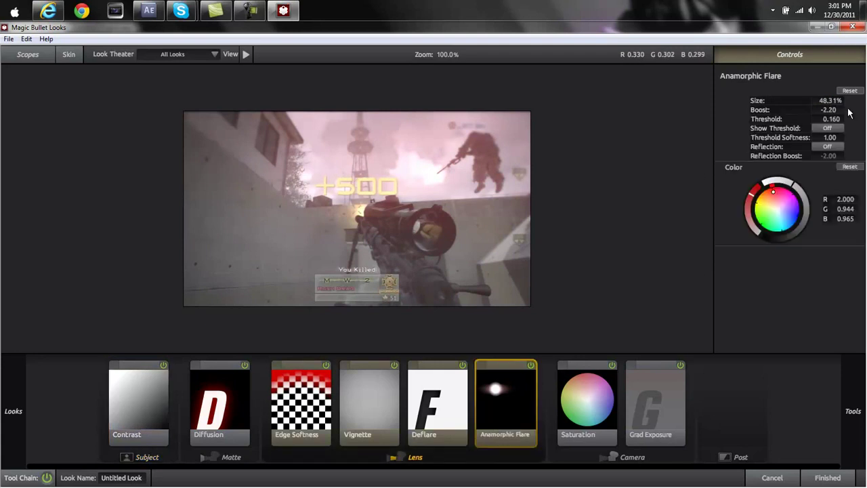
drag(829, 102, 832, 101)
click(828, 477)
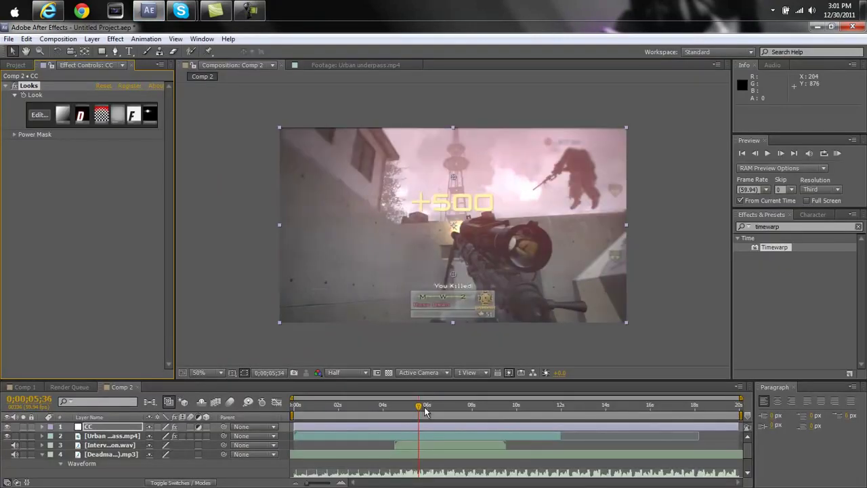
Step: Scrub through the colour-corrected gameplay to check the look and return to 0;00;00;00
click(457, 411)
drag(458, 413, 293, 418)
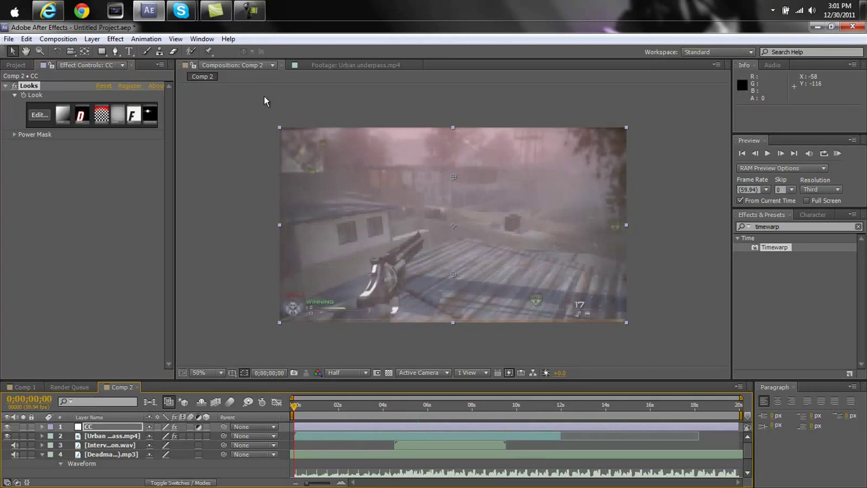
click(258, 16)
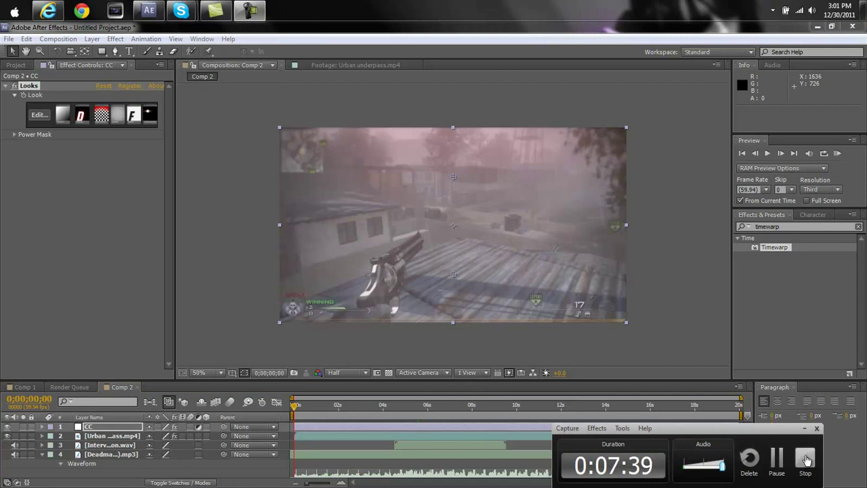